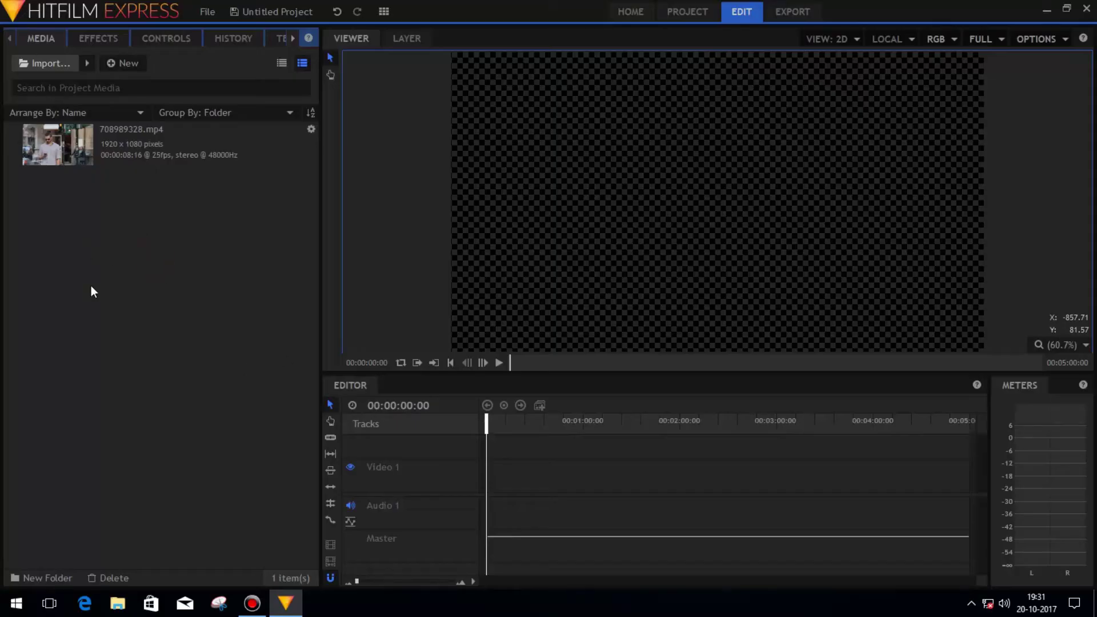
Step: Place the clip 708989328.mp4 at the start of the Video 1 track and slice it at 00:00:02:09
drag(130, 127, 486, 478)
click(663, 326)
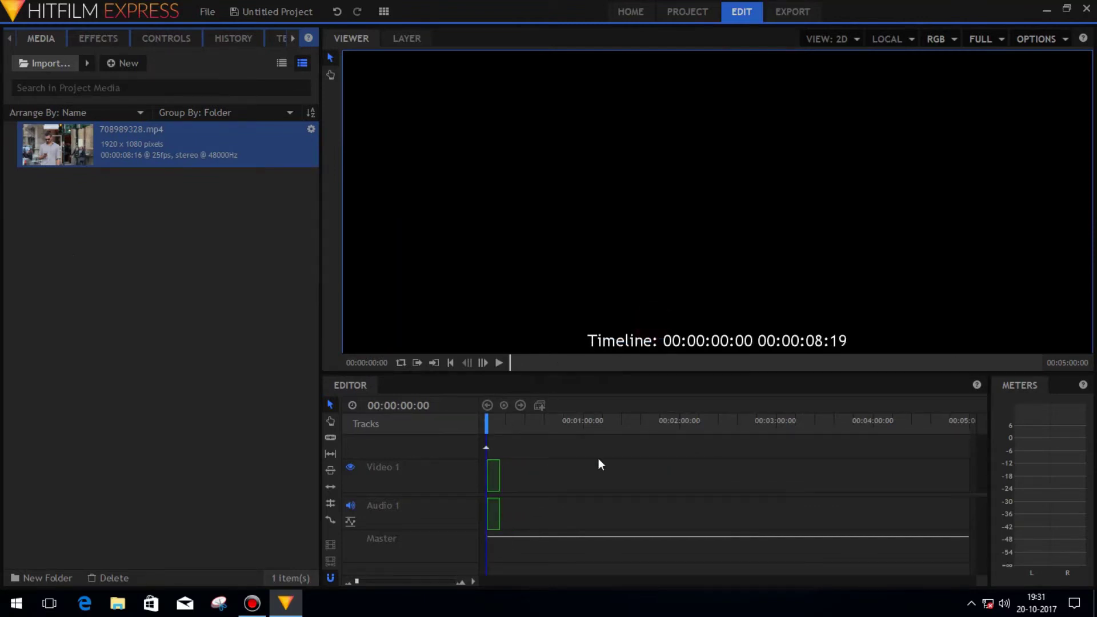
click(499, 362)
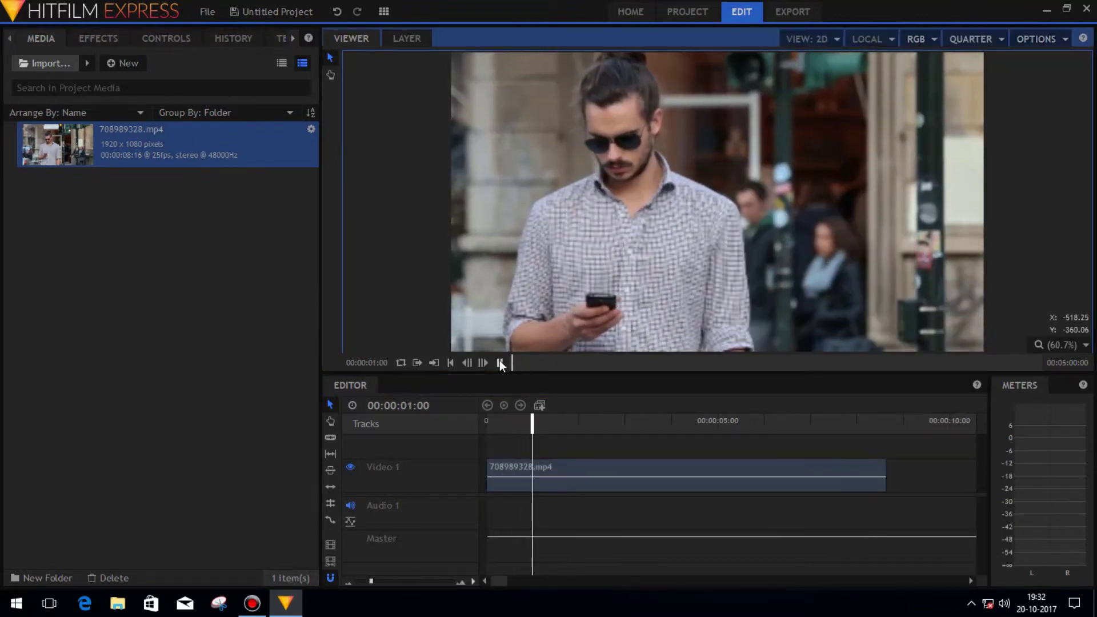
click(500, 363)
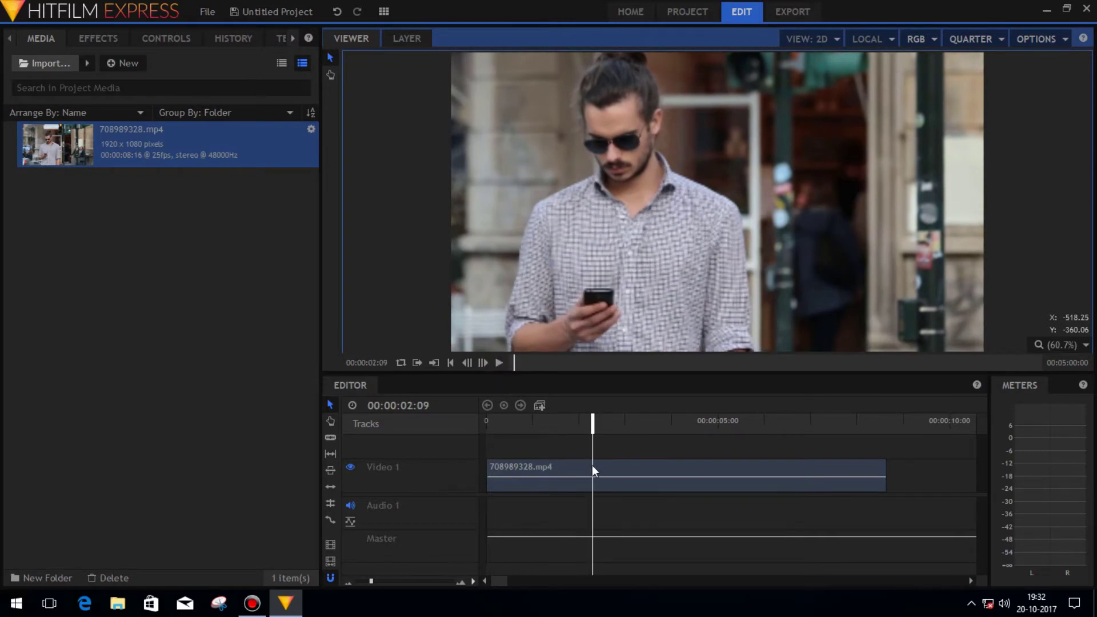
click(330, 438)
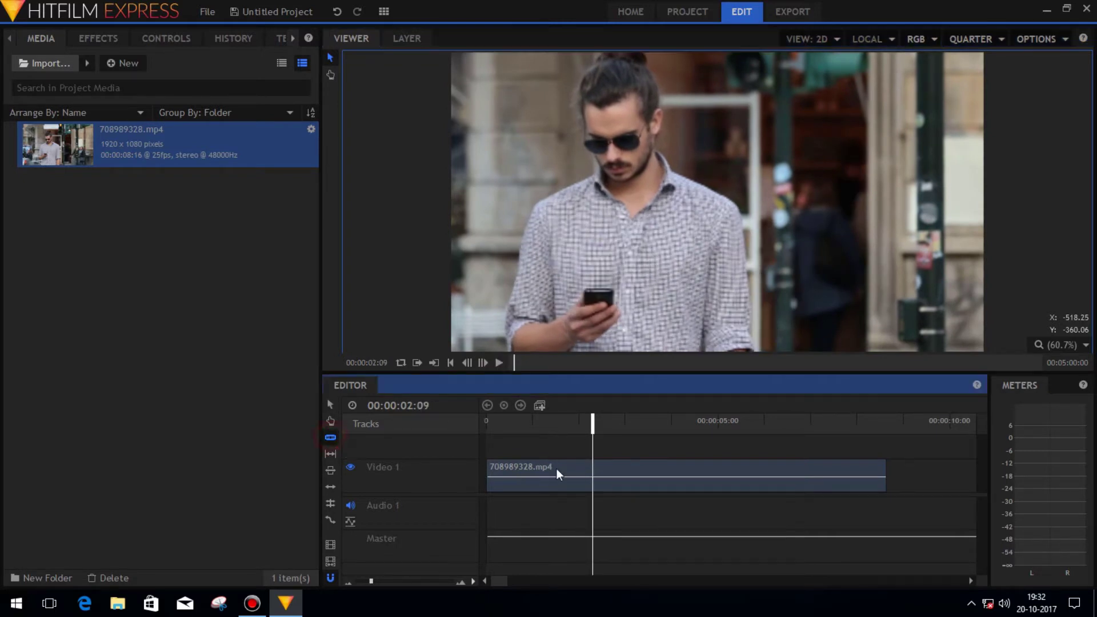
click(593, 469)
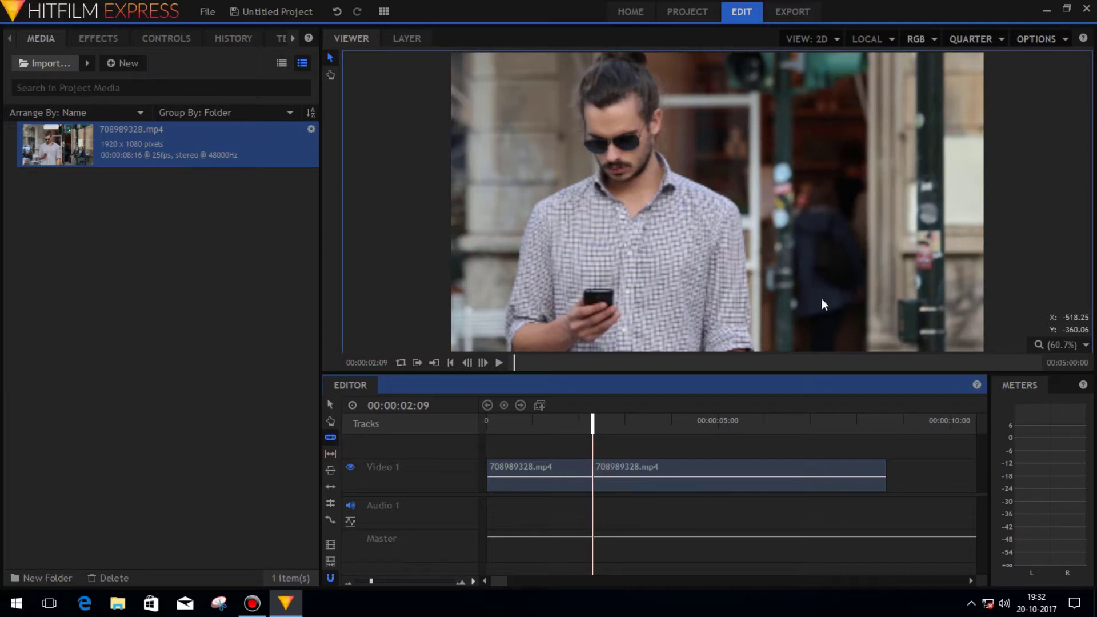
Step: Export the current frame to the Desktop as the PNG image test frame.png, replacing the existing file
click(1042, 45)
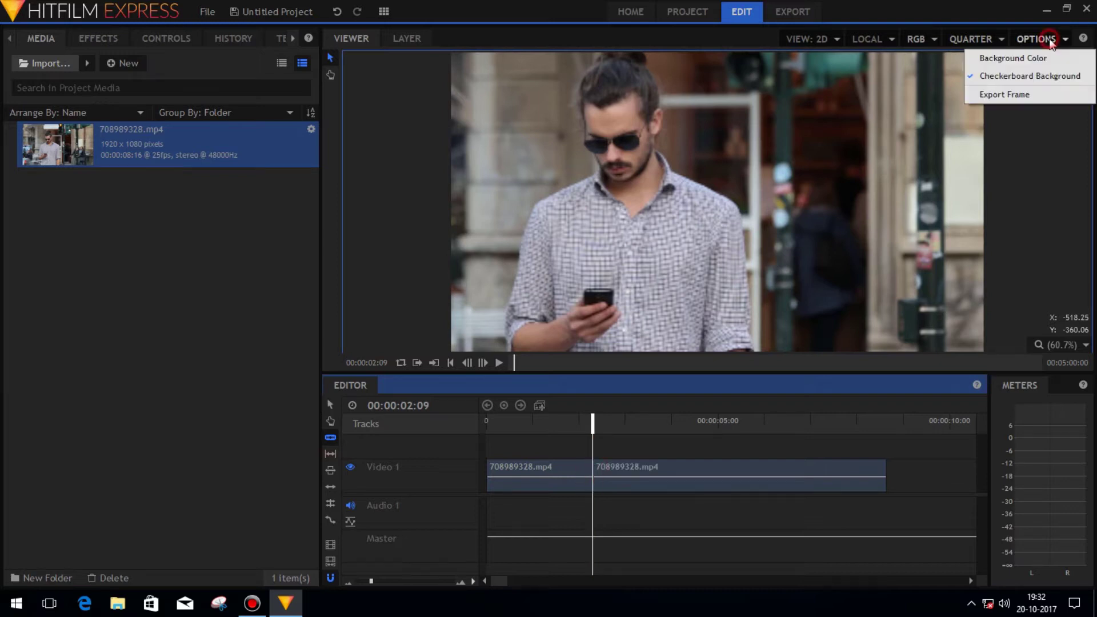
click(1009, 96)
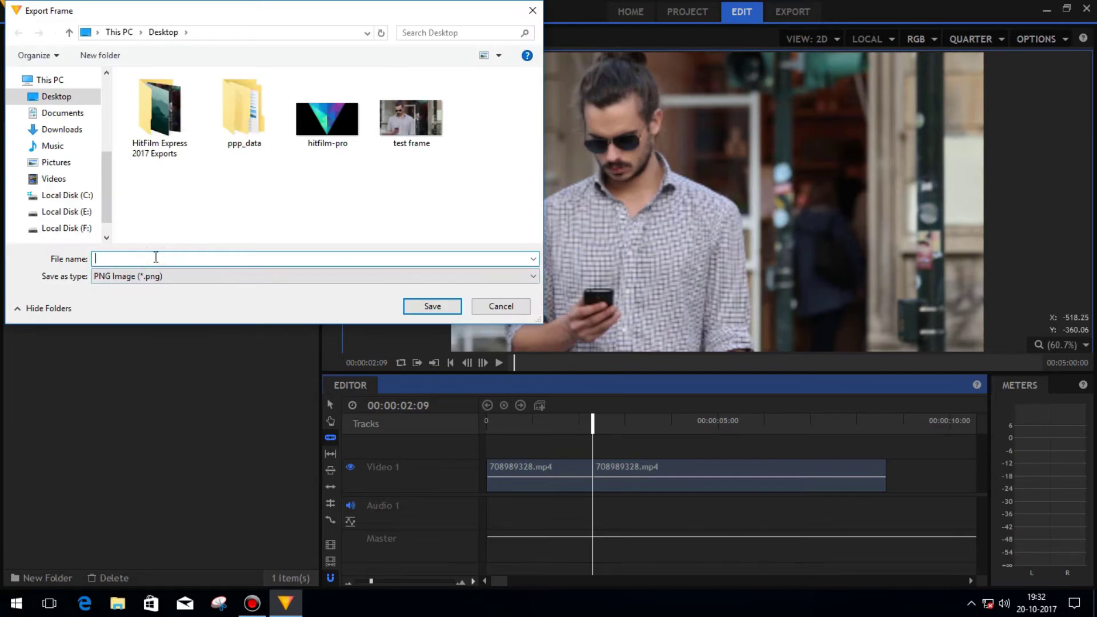
text(test frame)
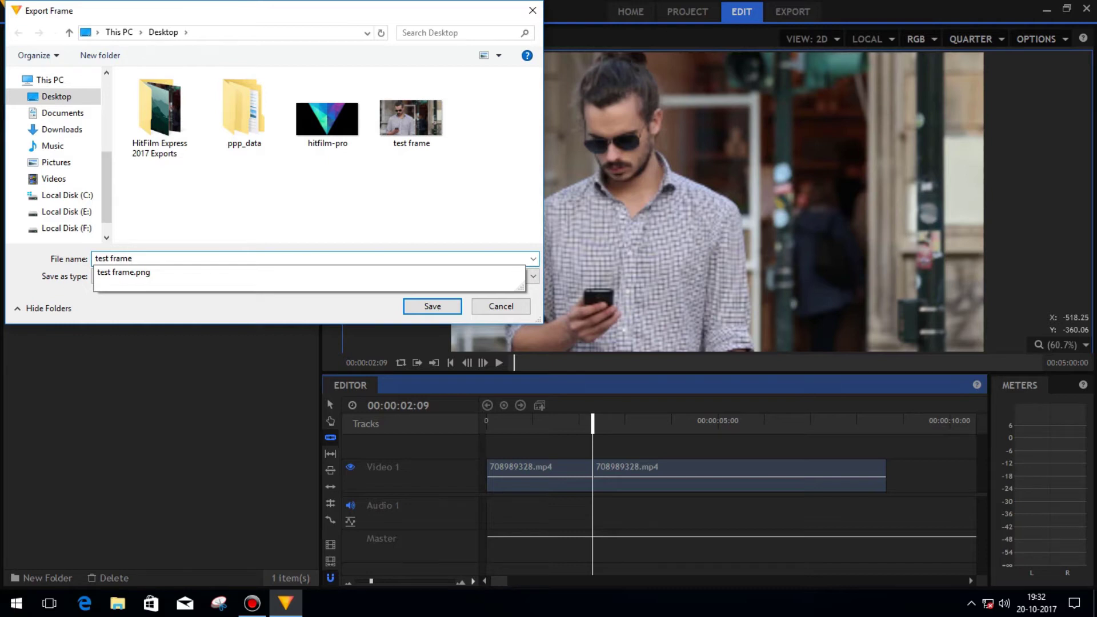
key(Return)
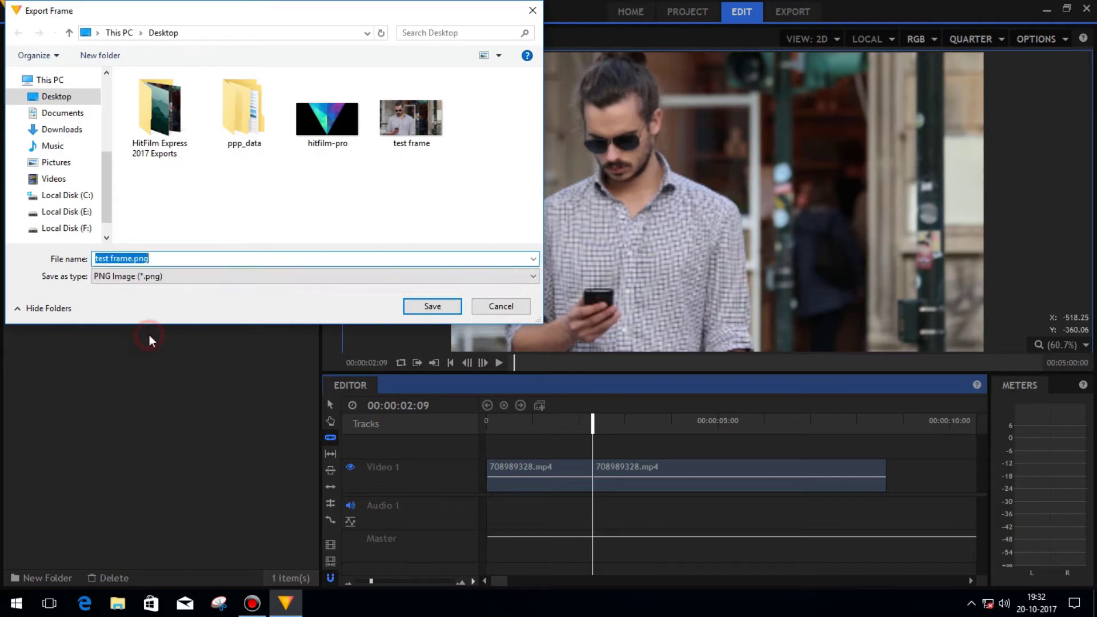
key(alt+y)
Step: Import test frame.png from the Desktop into the project media
click(52, 64)
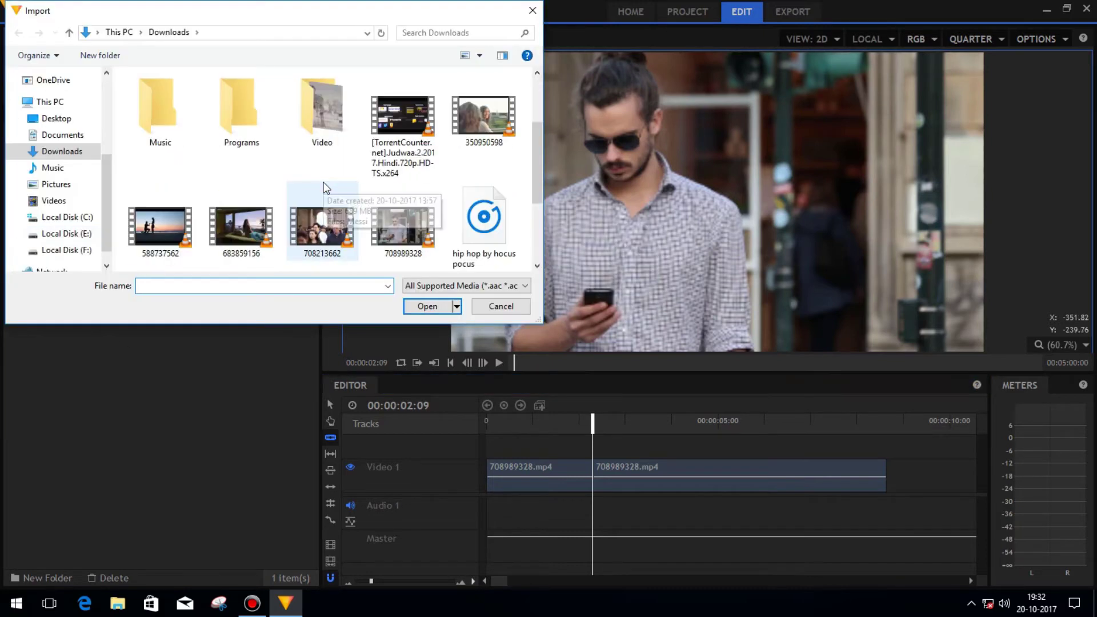
click(64, 118)
double_click(241, 206)
click(172, 268)
Step: Undo the stray slice and move the second clip segment further along Video 1 to open a wide gap after the cut
click(620, 470)
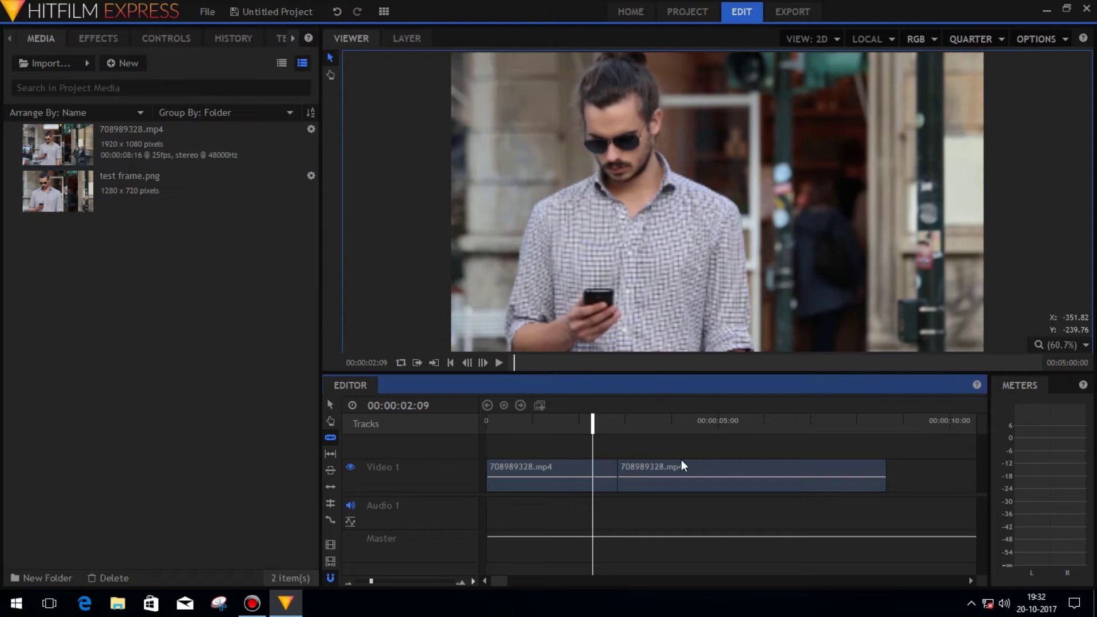
key(ctrl+z)
click(330, 405)
drag(620, 478, 706, 477)
drag(80, 193, 612, 466)
drag(108, 279, 109, 280)
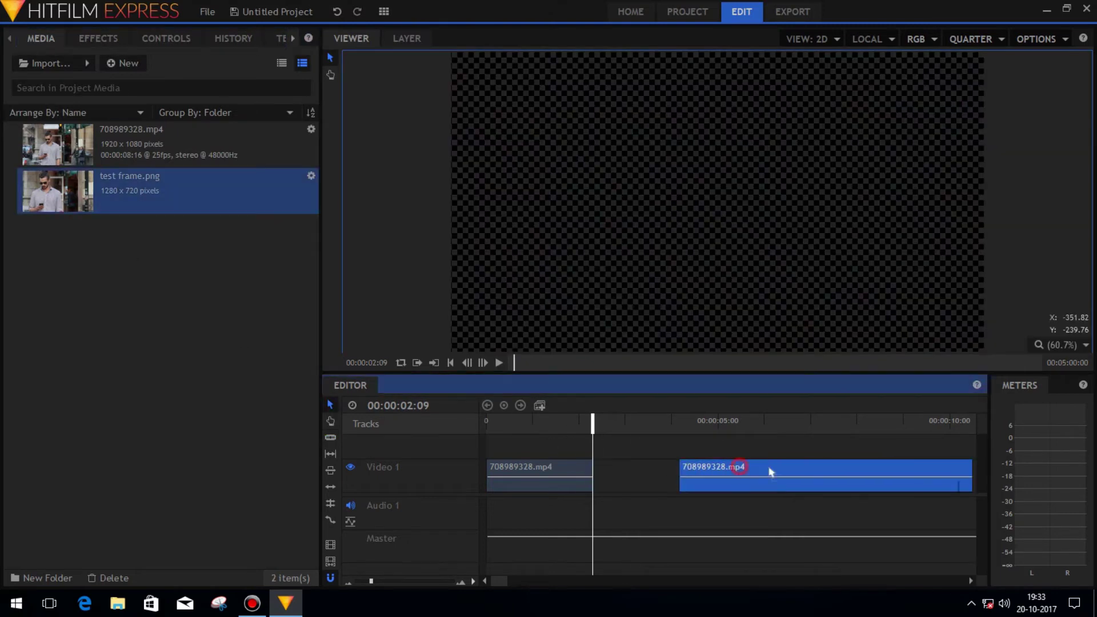
drag(769, 470, 957, 470)
Step: Insert test frame.png right after the first clip segment and move the second segment against the still's end
drag(80, 193, 607, 464)
drag(903, 470, 867, 469)
drag(371, 581, 367, 581)
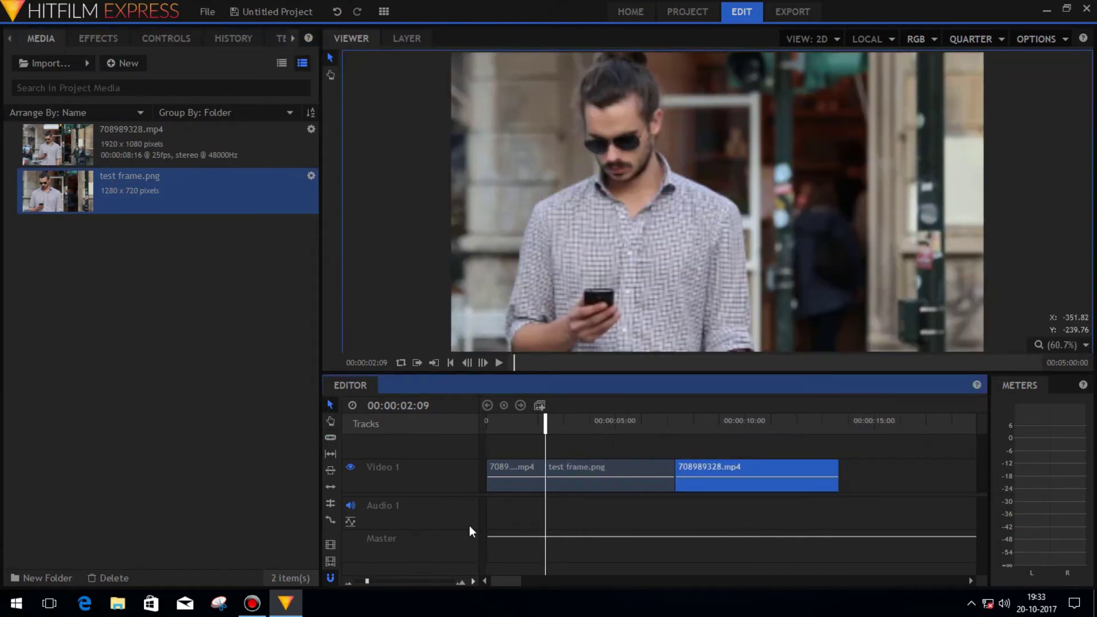
Step: Shorten the test frame.png still to about 3 seconds, close the gap with the second clip segment, and preview the sequence from the start
click(506, 426)
key(space)
key(space)
drag(674, 476, 624, 476)
drag(705, 473, 655, 472)
click(451, 364)
key(space)
key(space)
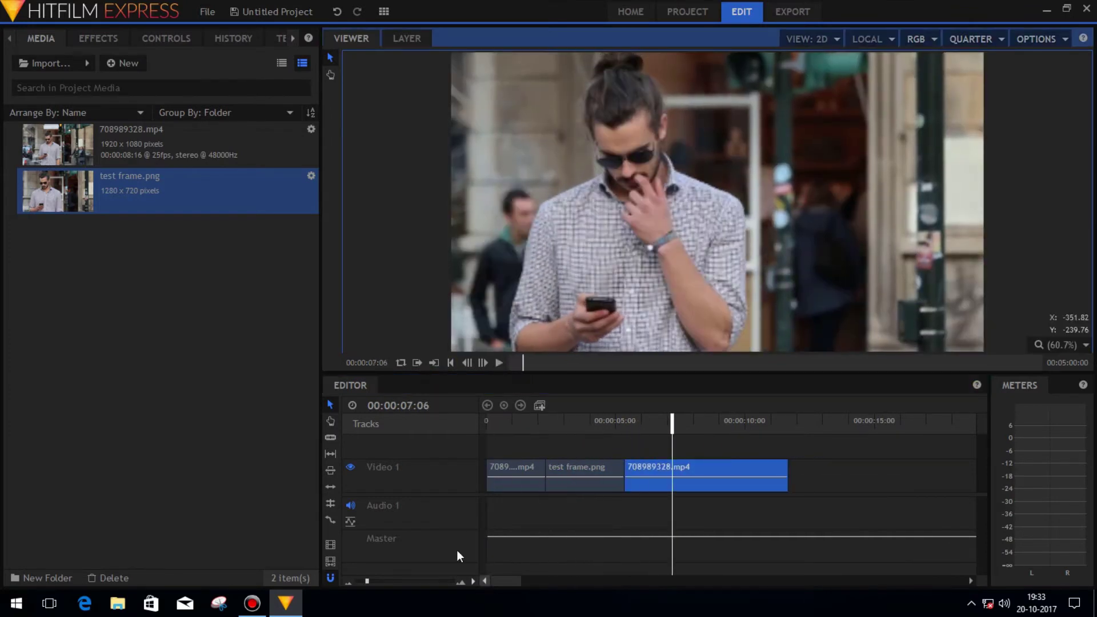
Step: Convert the test frame.png still on the timeline into a composite shot, keeping the suggested name
click(575, 507)
right_click(579, 470)
click(626, 386)
click(637, 339)
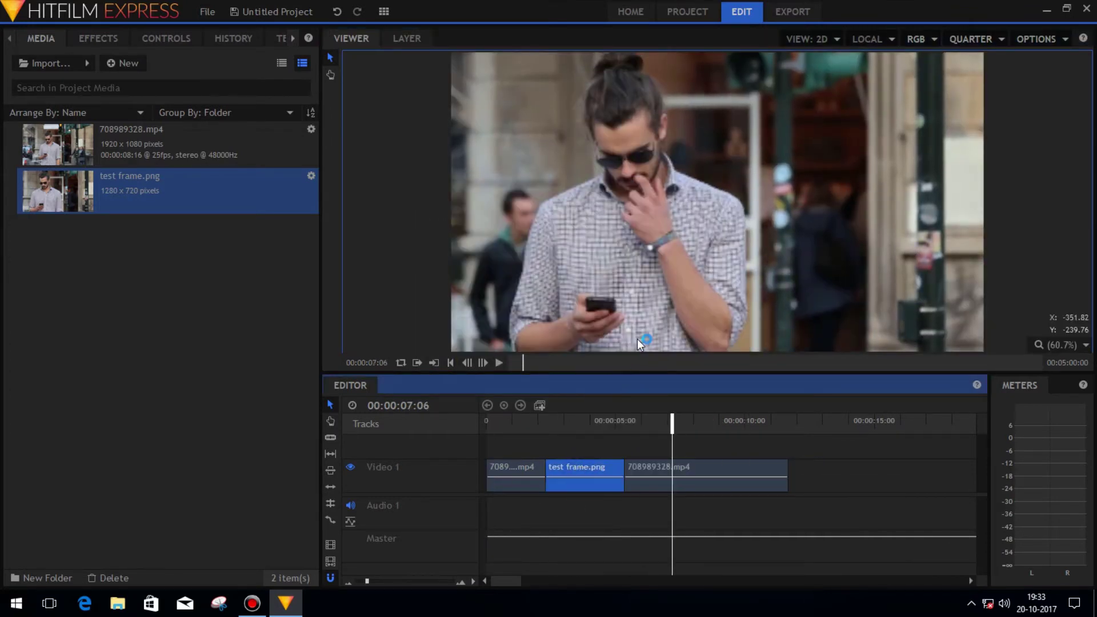
Step: Duplicate the test frame.png layer and rename the lower copy as background
right_click(423, 442)
click(455, 269)
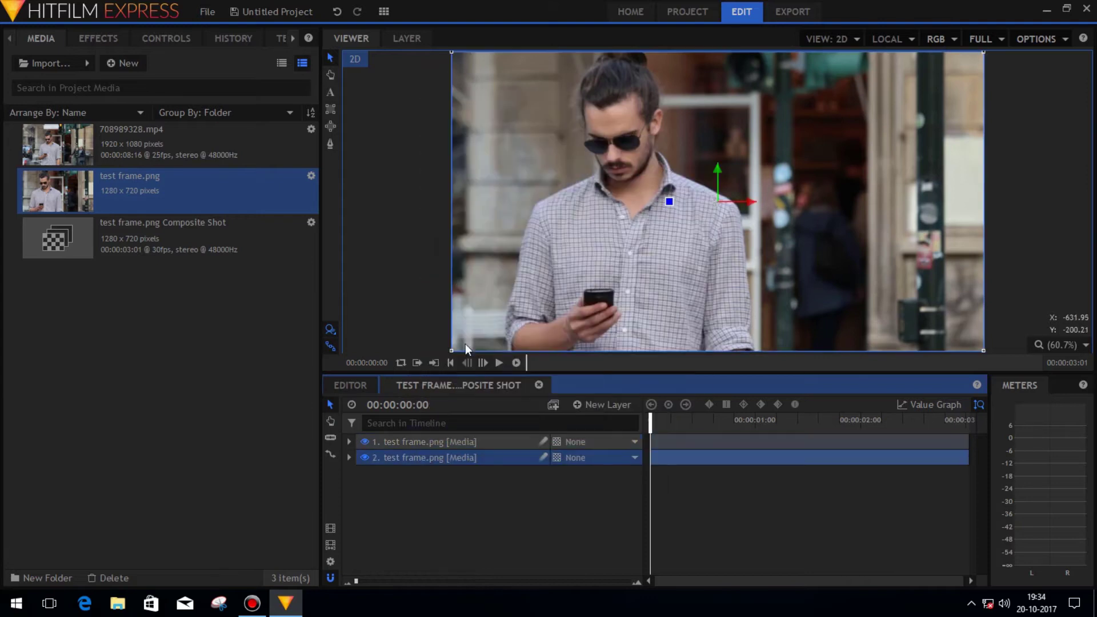
right_click(412, 459)
click(440, 411)
text(background)
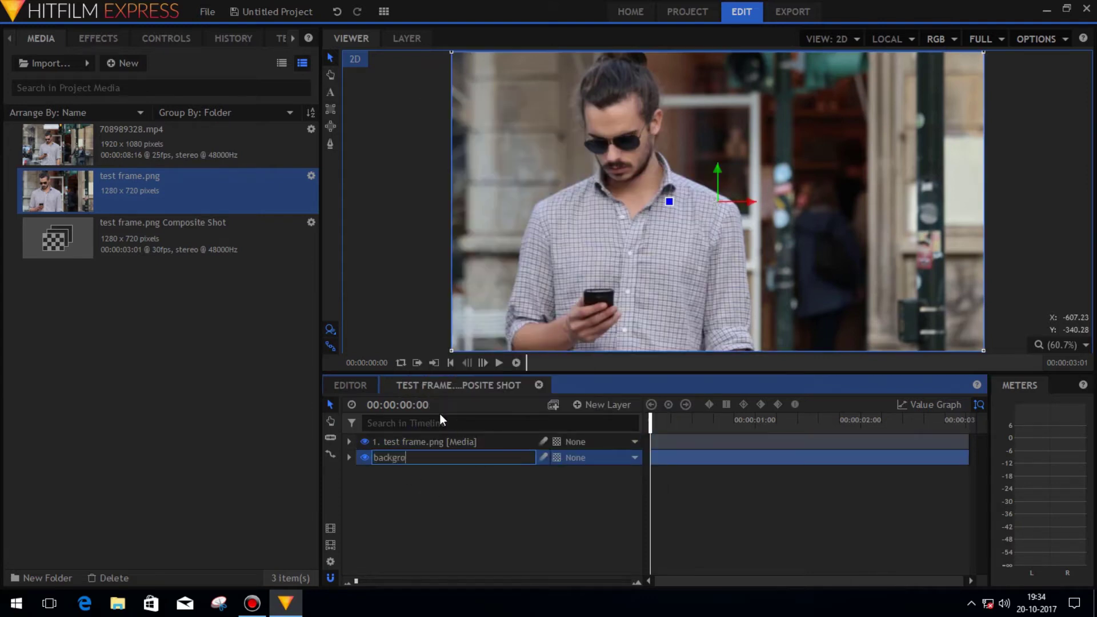
key(Return)
Step: Draw a closed mask around the man's outline on the top test frame.png layer
click(395, 442)
click(330, 144)
click(752, 340)
mouse_move(753, 339)
mouse_down()
mouse_move(745, 251)
mouse_move(656, 152)
mouse_move(663, 115)
mouse_up()
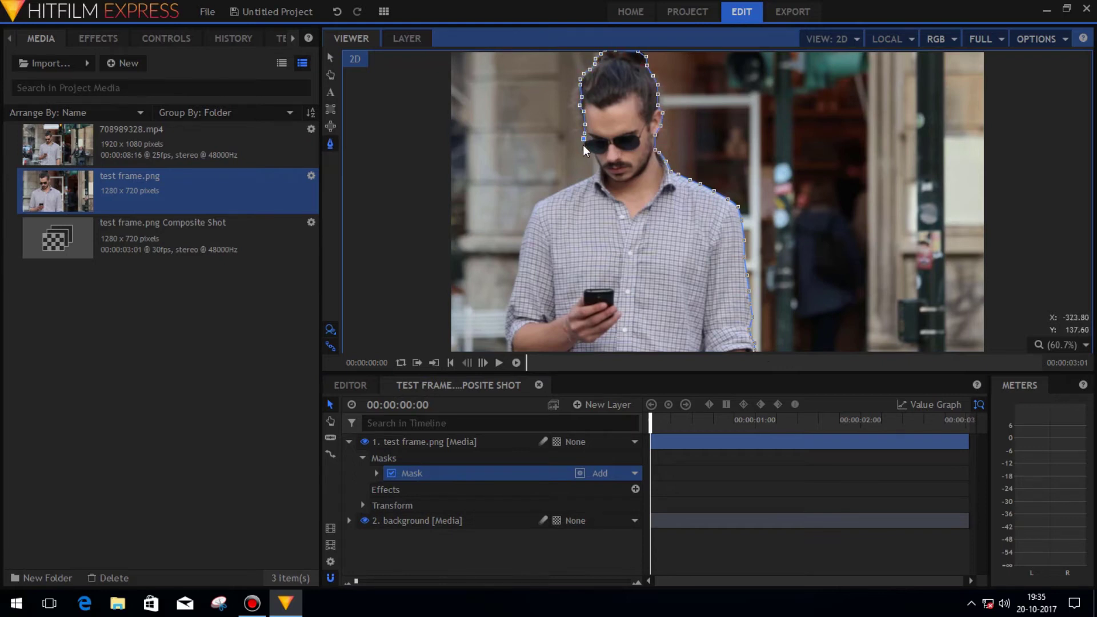
drag(505, 320, 509, 349)
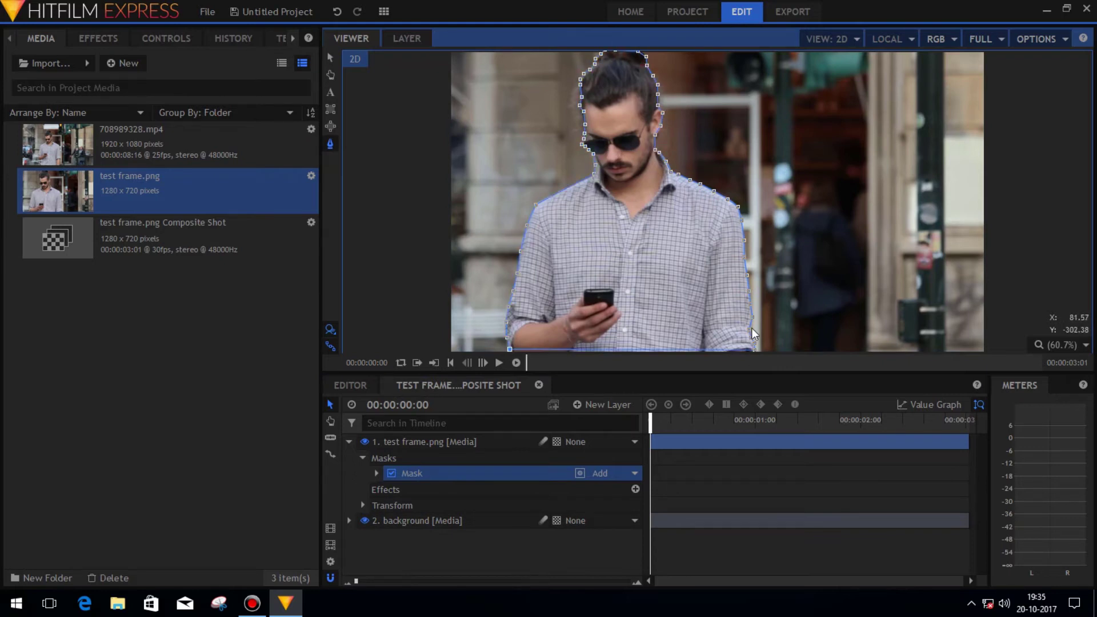
Step: Hide the background layer and copy the man's mask from the test frame.png layer
click(365, 522)
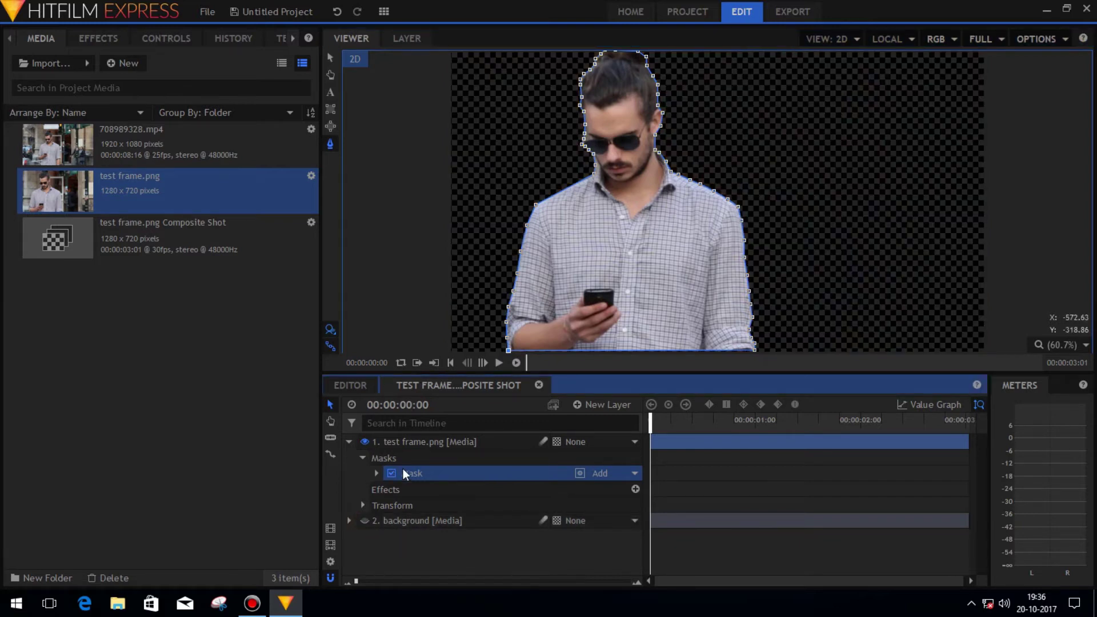
right_click(422, 475)
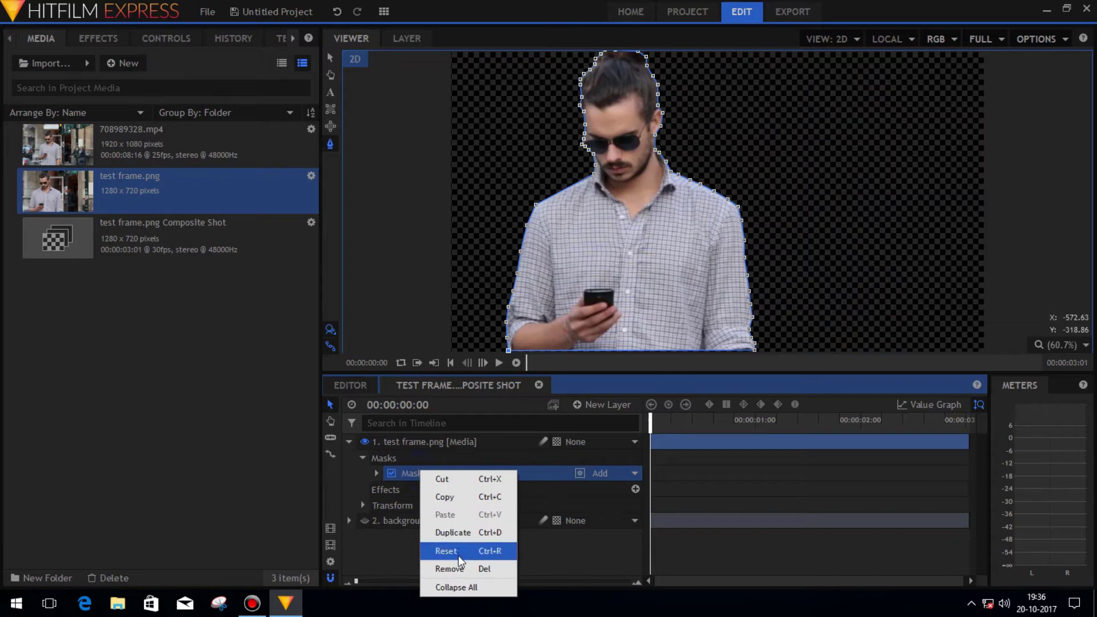
click(453, 498)
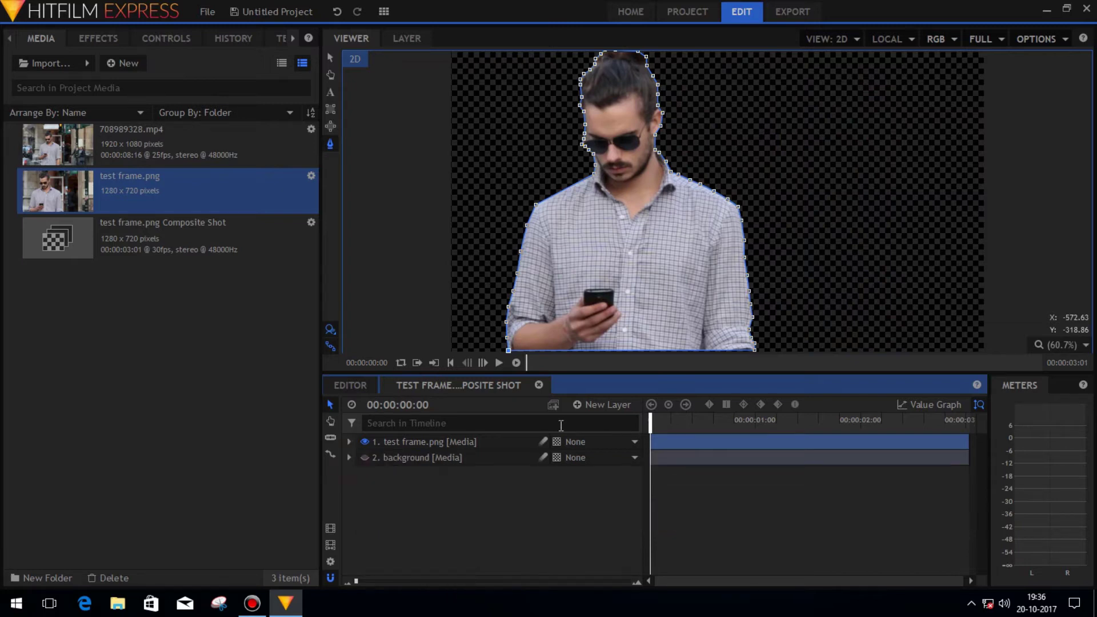
Step: Create a white 1280 x 720 plane named white and move it directly below the test frame.png layer
click(592, 405)
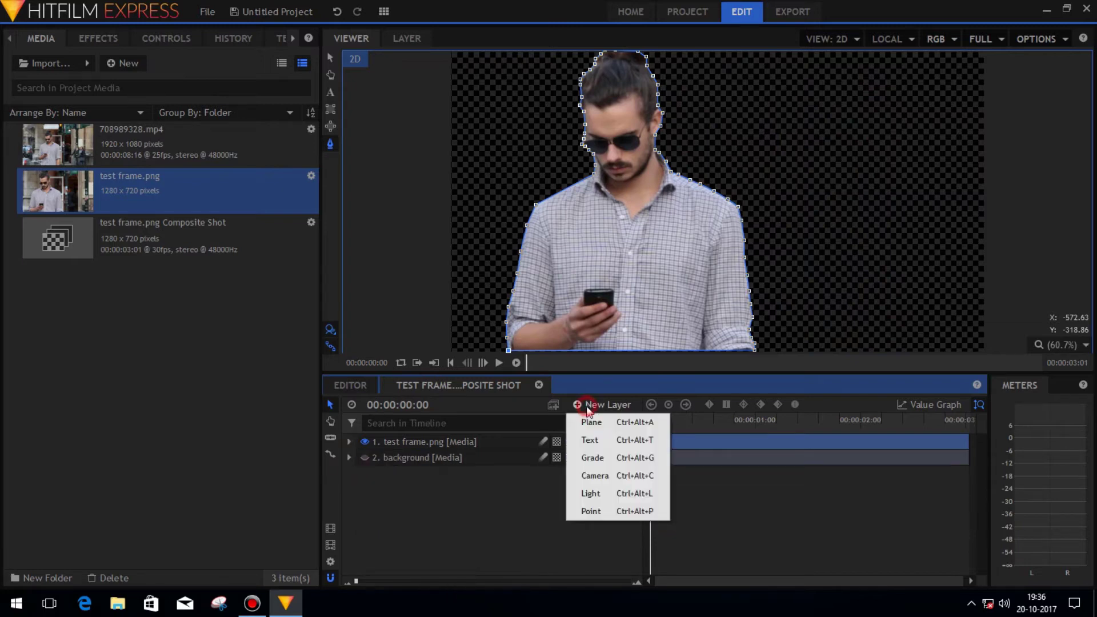
click(592, 424)
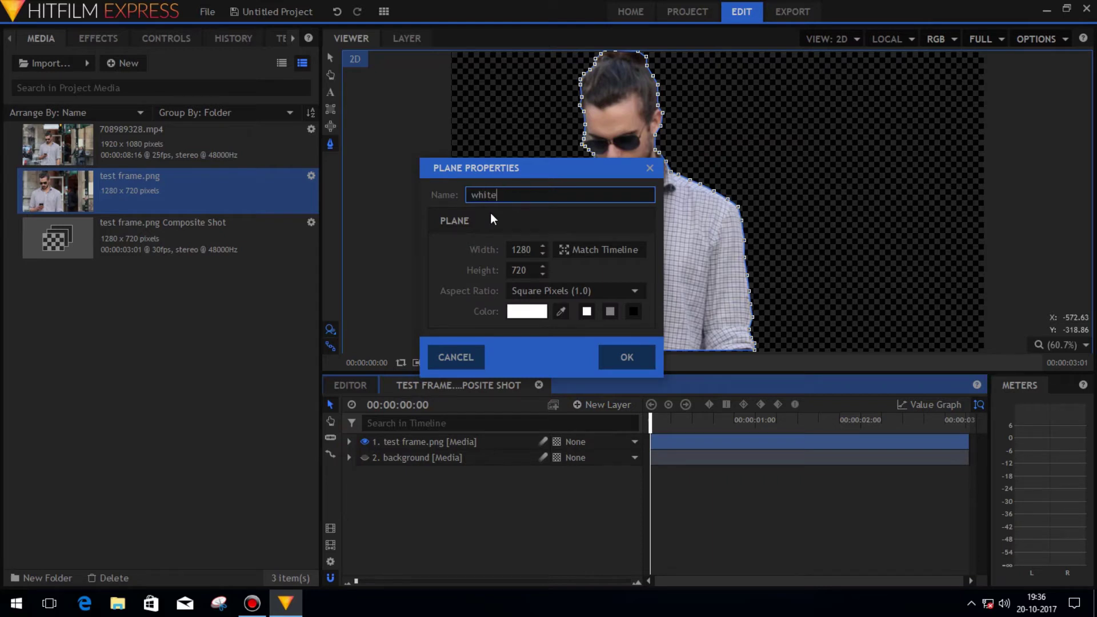
click(625, 362)
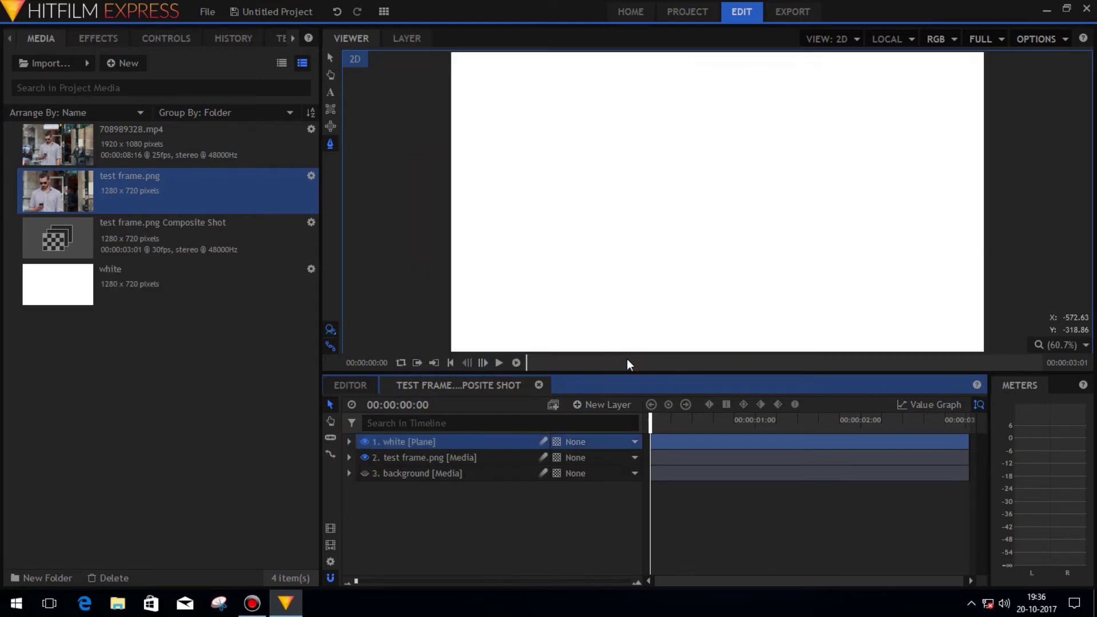
drag(450, 444, 451, 472)
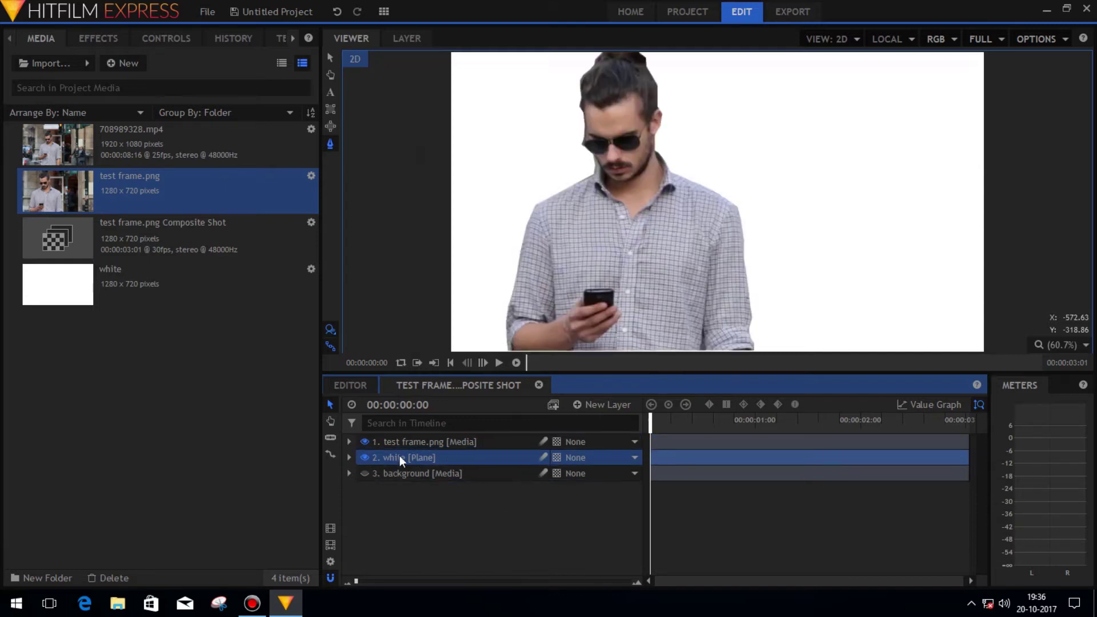
Step: Paste the copied mask into the masks of the white plane
click(349, 458)
click(388, 475)
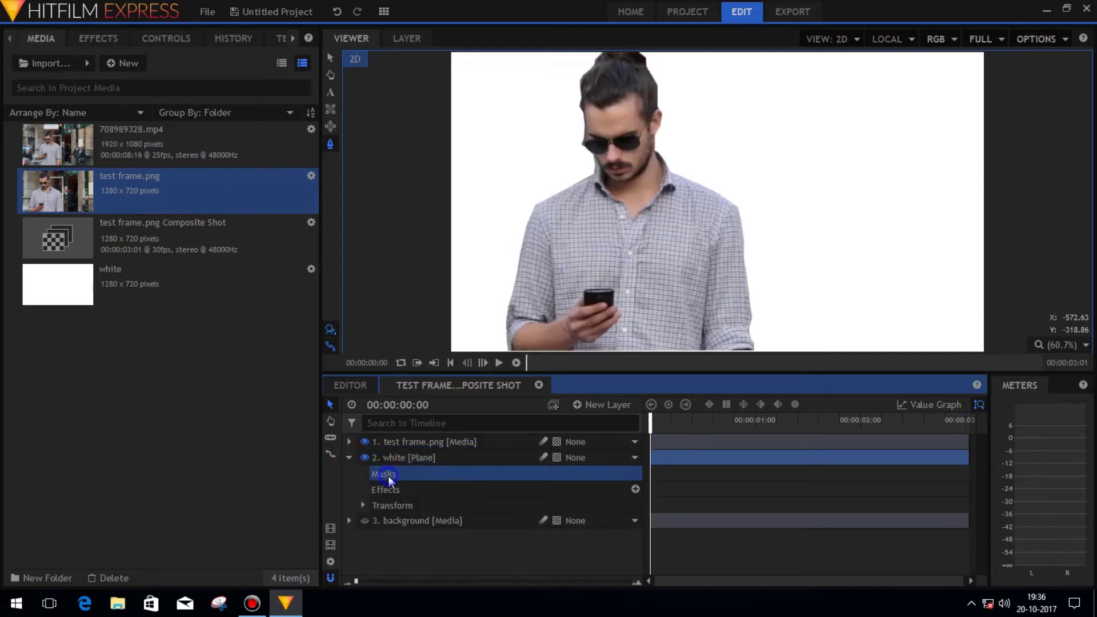
right_click(389, 475)
click(403, 484)
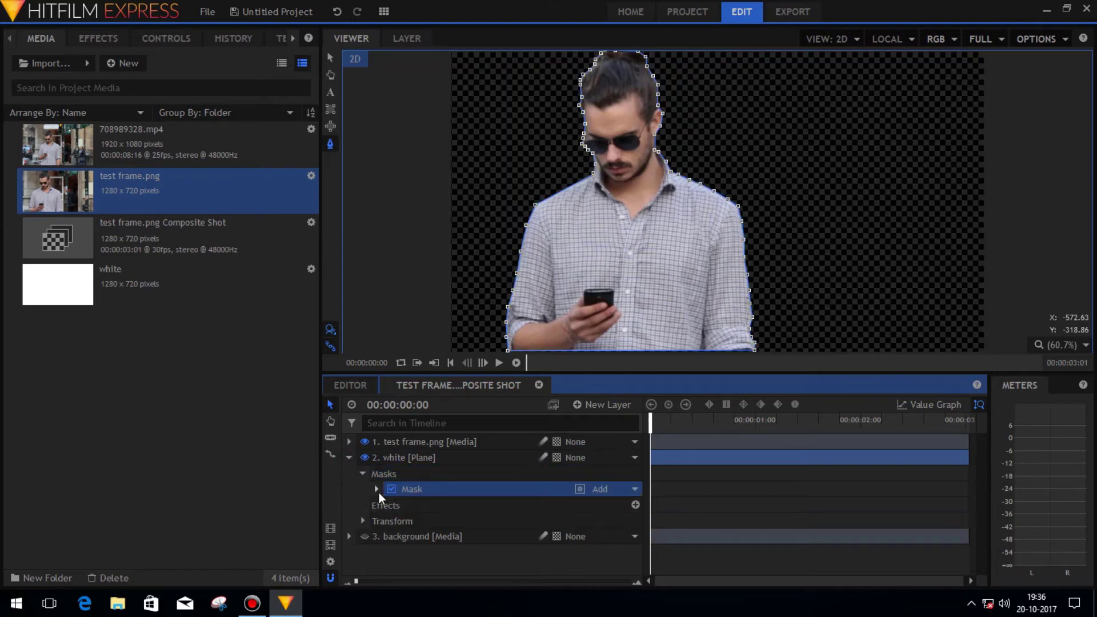
Step: Set the expansion of the white plane's mask to 17 px and turn the background layer's visibility back on
click(376, 490)
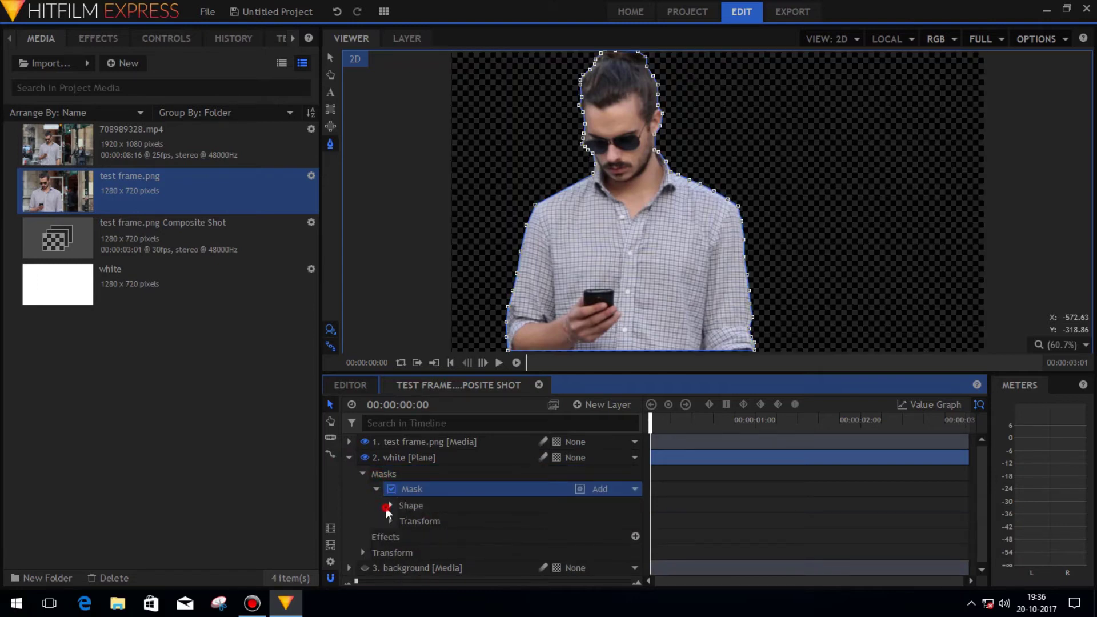
click(388, 506)
drag(626, 521, 636, 521)
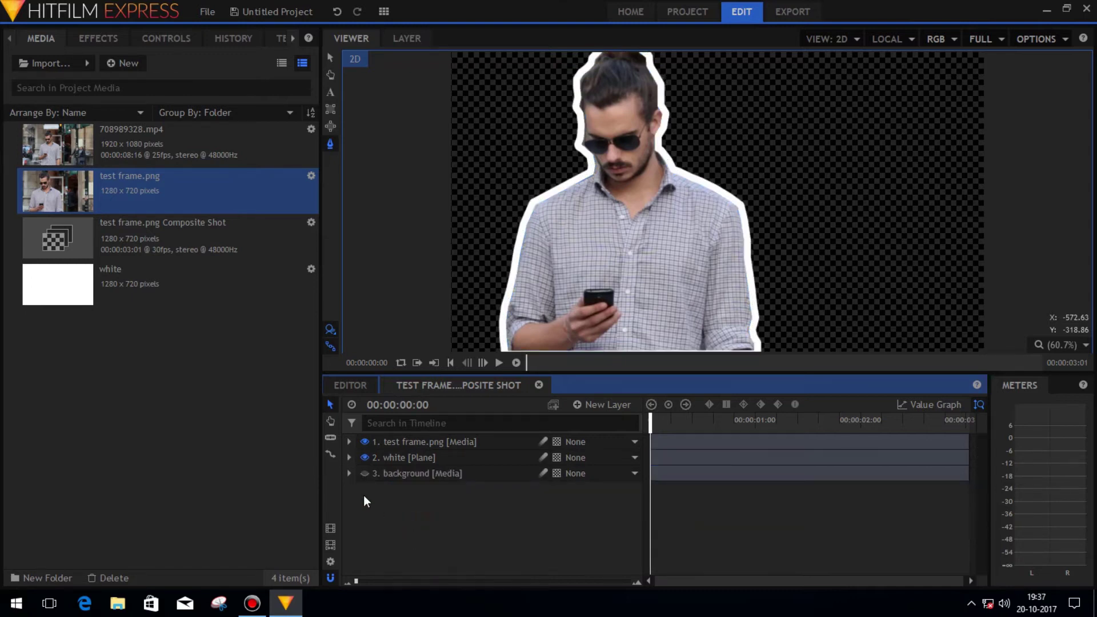
click(365, 474)
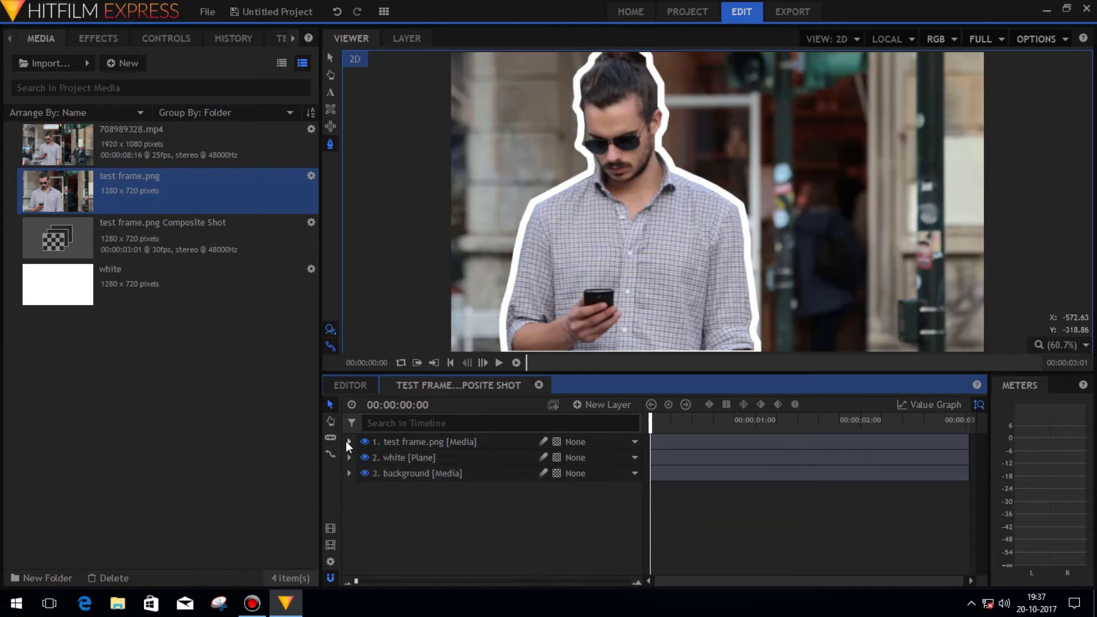
Step: Combine the test frame.png and white layers into a new composite shot named inner compo
click(398, 458)
ctrl+click(400, 445)
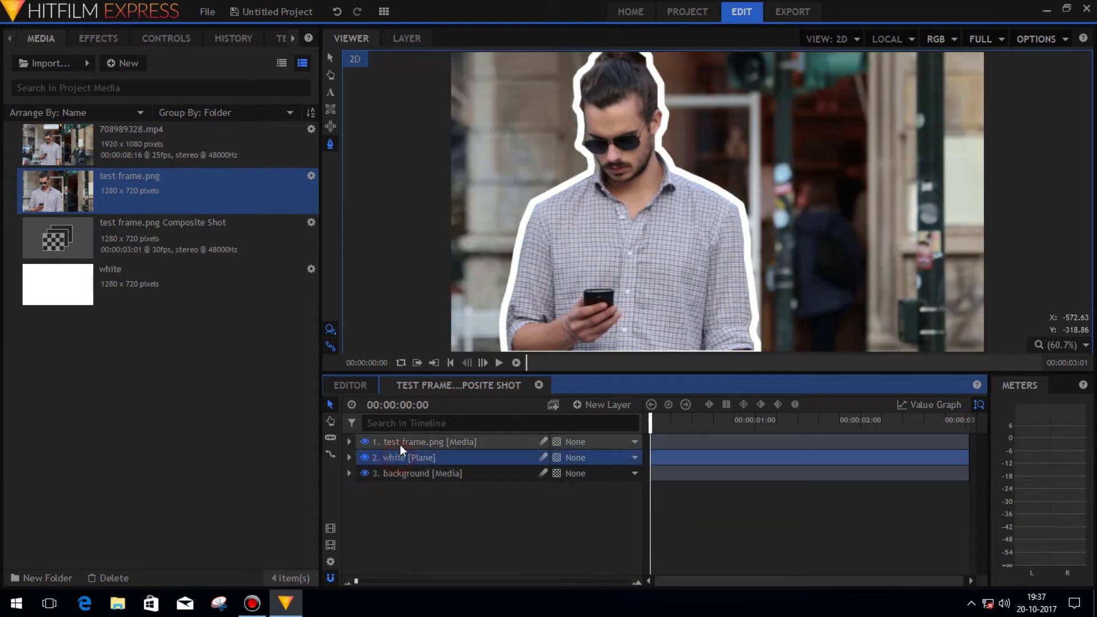
right_click(400, 445)
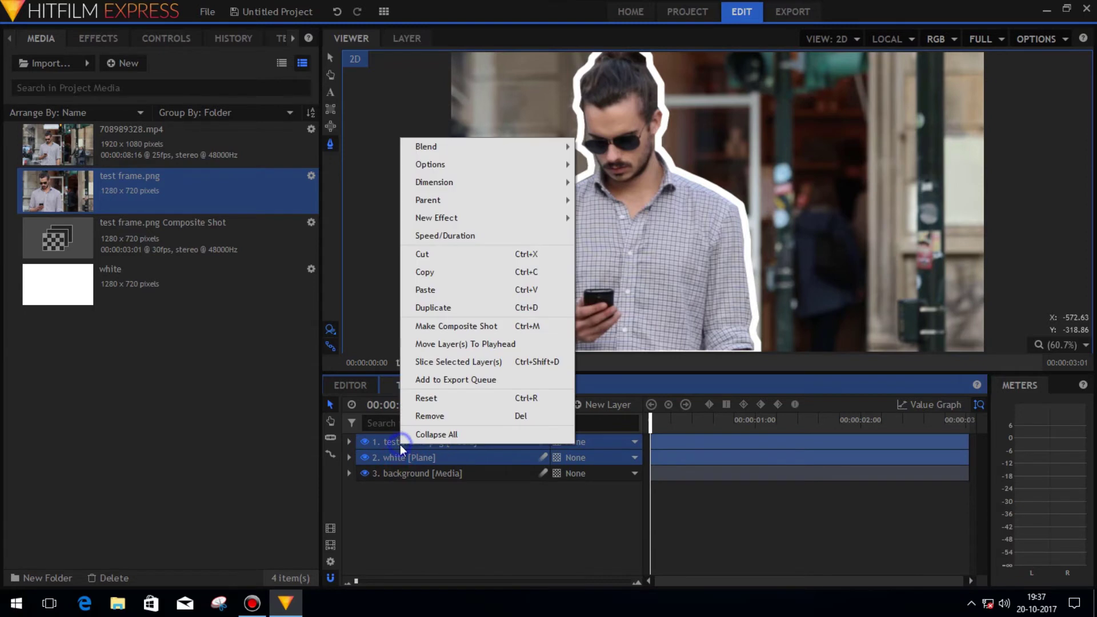
click(438, 326)
key(BackSpace)
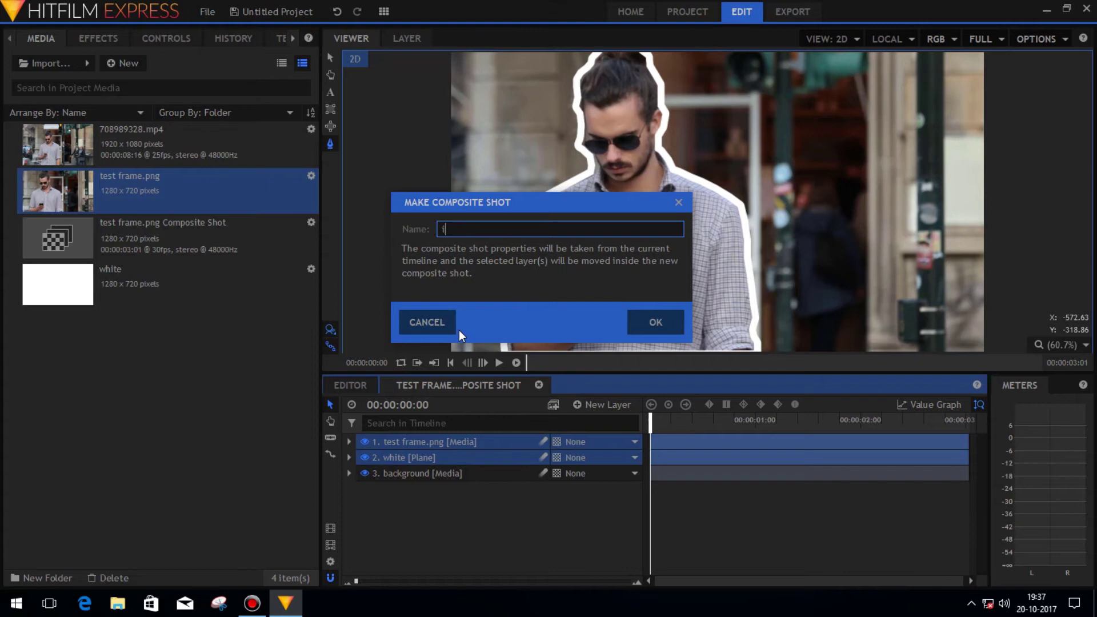
text(inner compo)
click(656, 322)
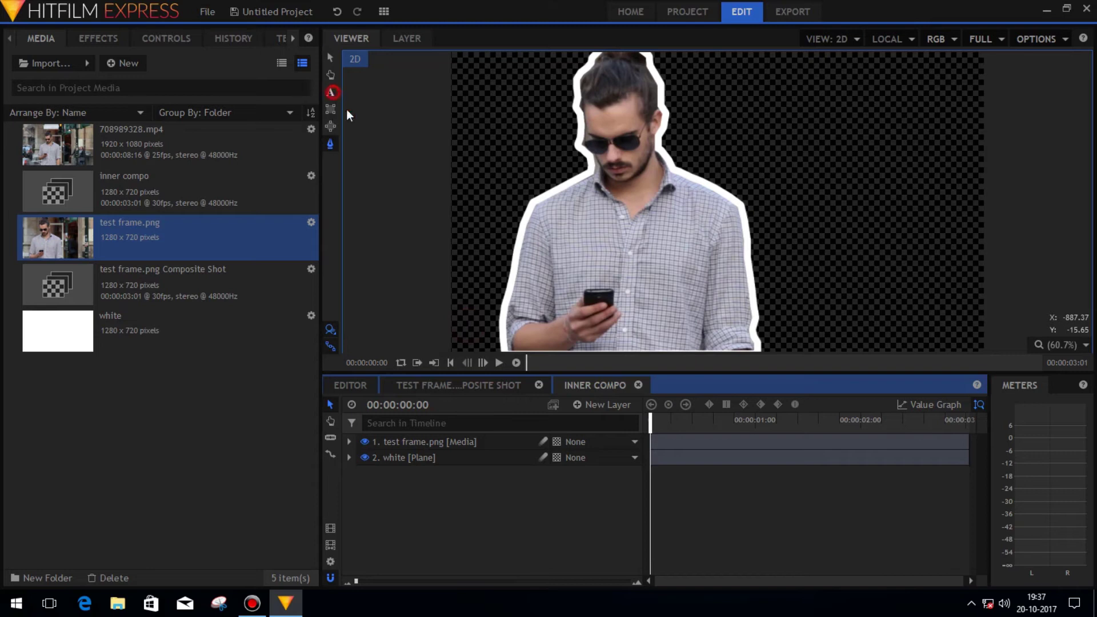
Step: Add a text box beside the man with the character's name, As and the alias on three centred lines, then tilt it slightly
click(330, 92)
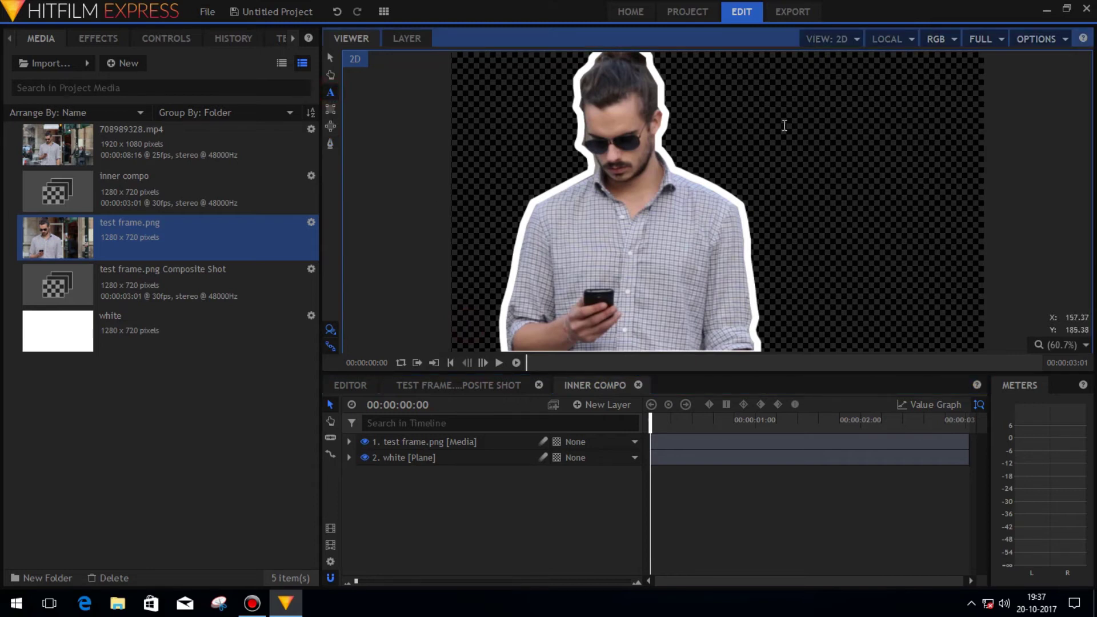
drag(837, 158, 923, 281)
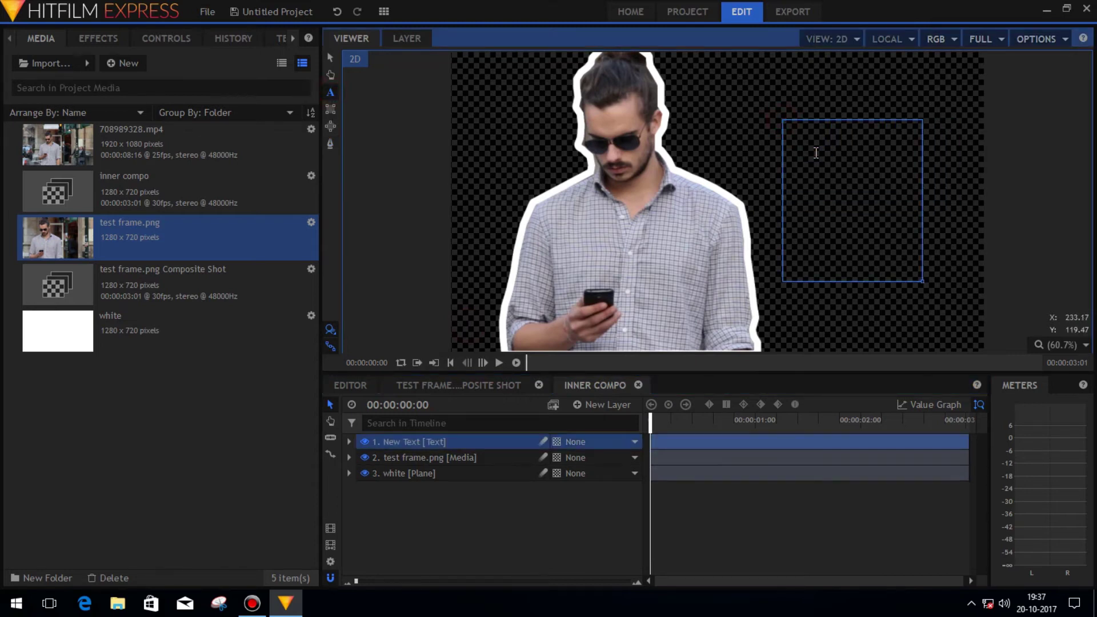
text(Michael)
key(Return)
text(As)
key(Return)
text(JAd)
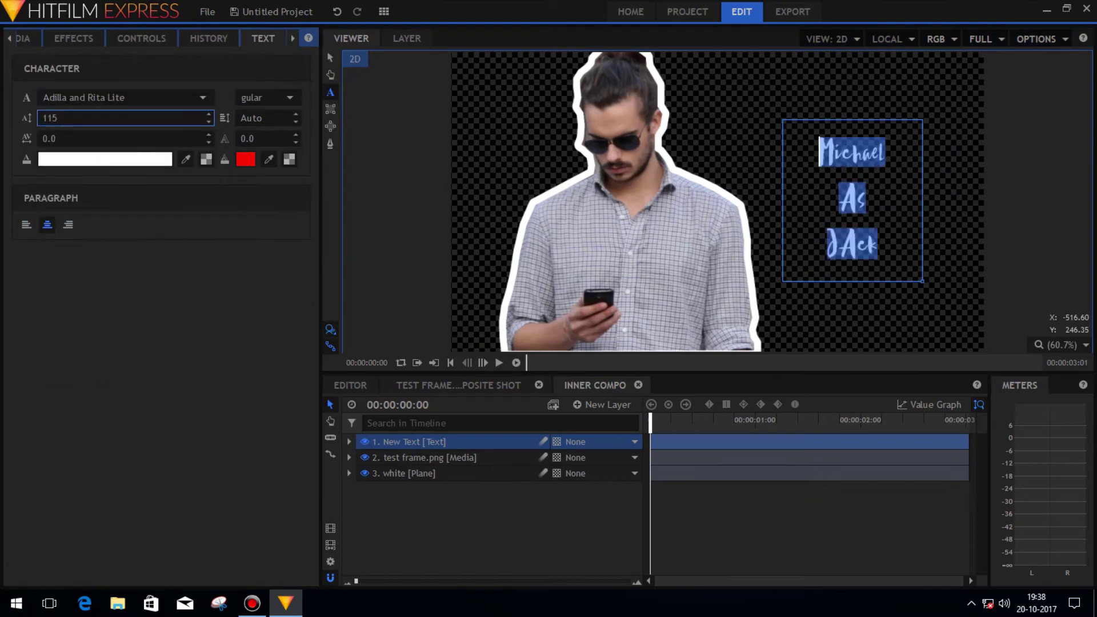
drag(937, 115, 832, 213)
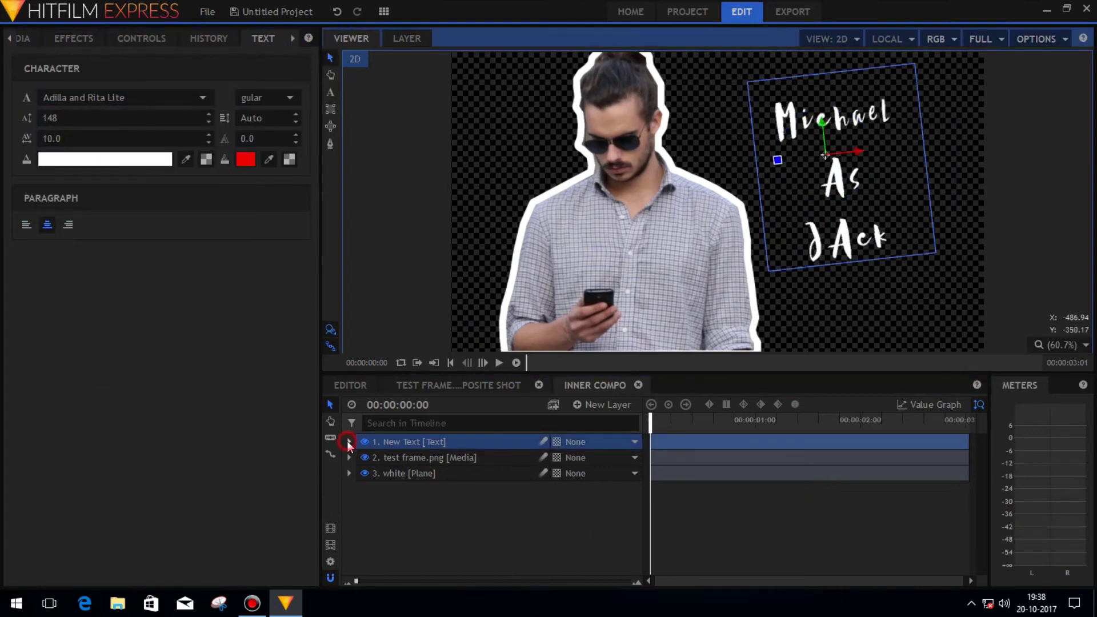
Step: At the first frame, keyframe the text's position at about 193.6, 56.8 close to the man and its scale at 0%
click(348, 442)
click(362, 457)
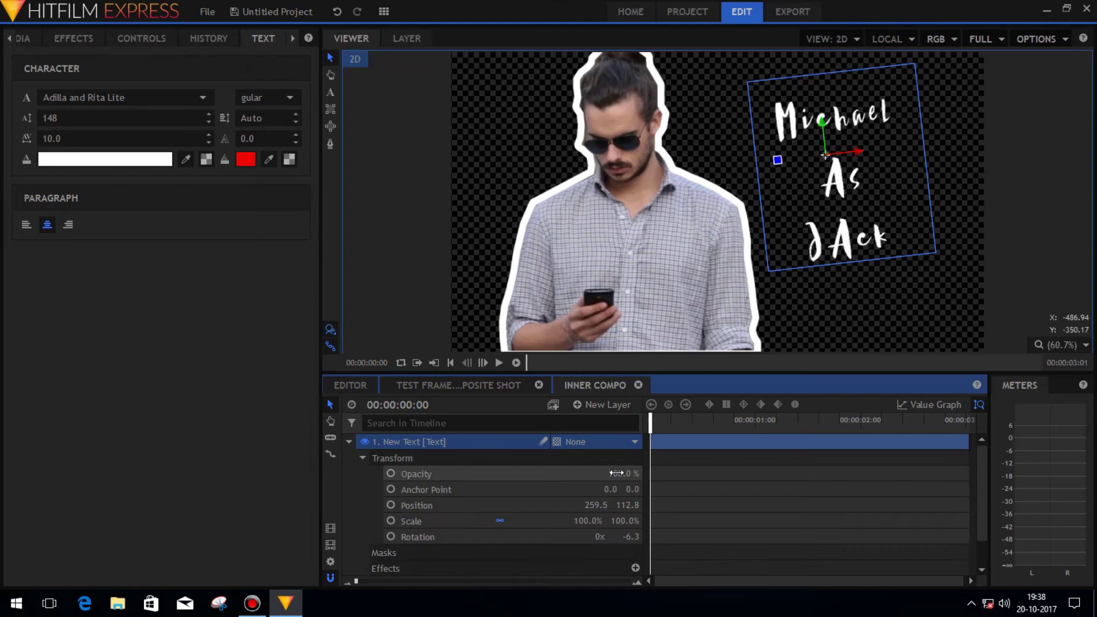
click(390, 505)
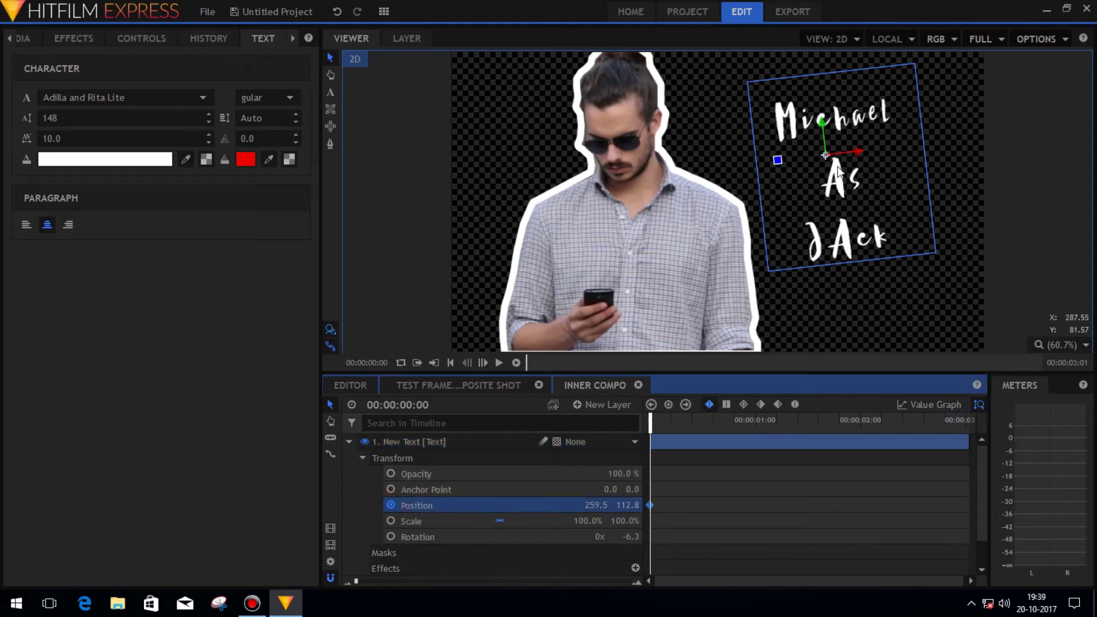
drag(827, 155, 799, 179)
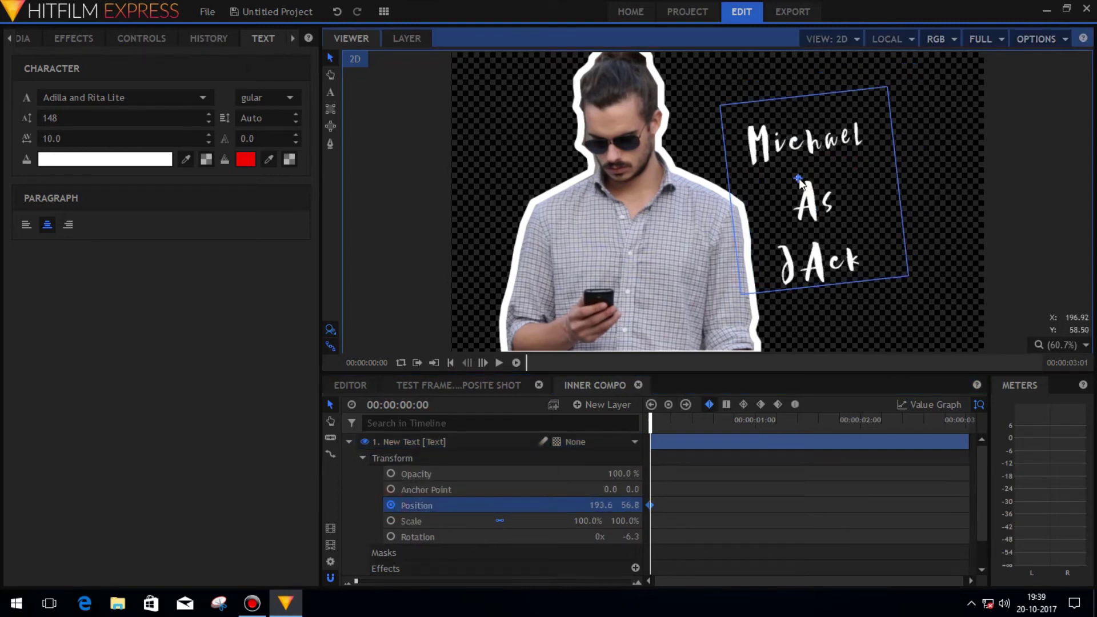
click(391, 521)
drag(586, 521, 534, 521)
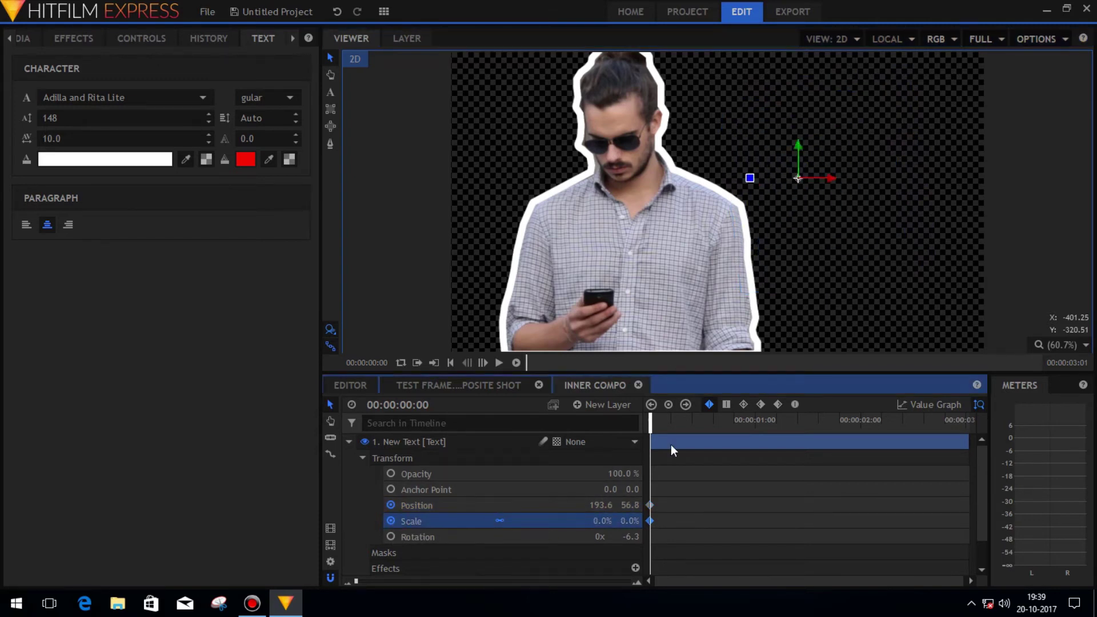
Step: At 00:00:00:08, set the text's scale to 100% and move the text up and away from the man
drag(656, 420, 680, 421)
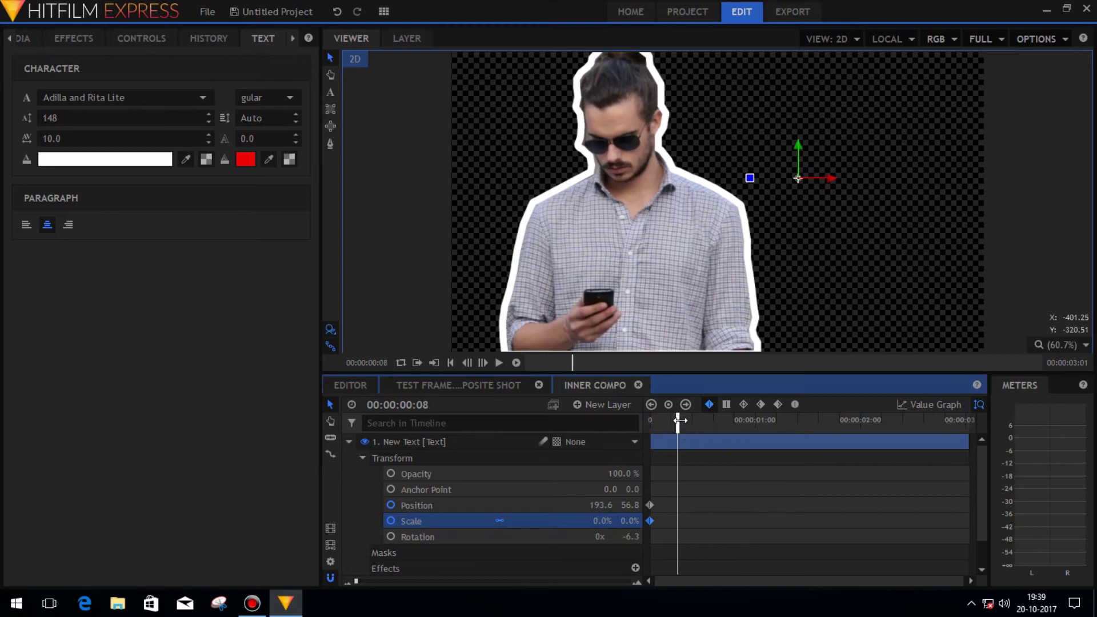
click(601, 520)
text(100)
key(Return)
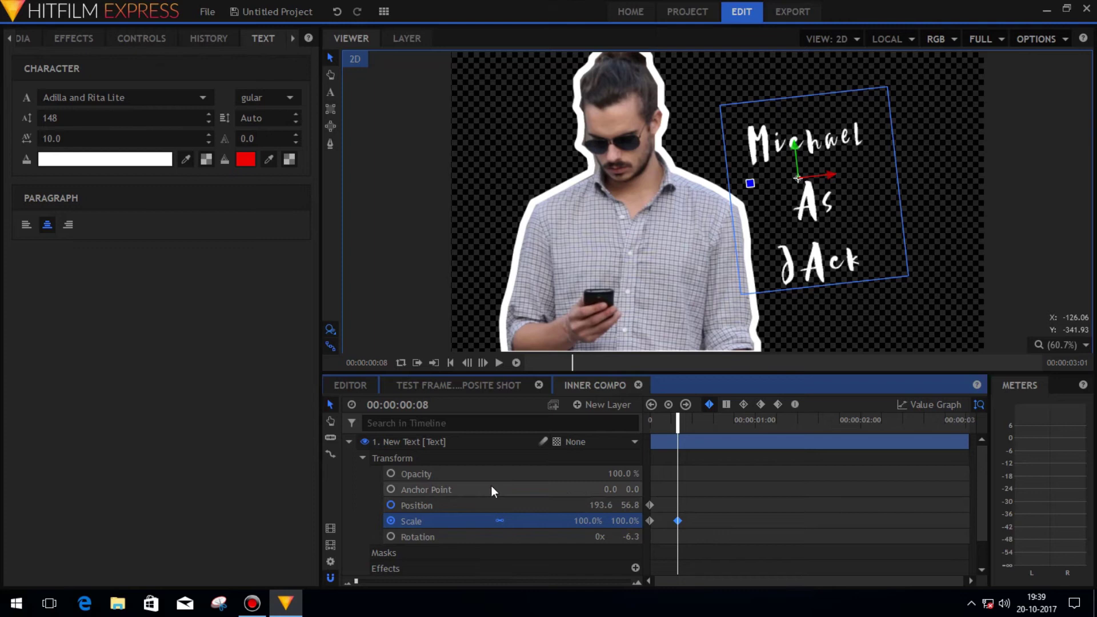
drag(798, 175, 846, 155)
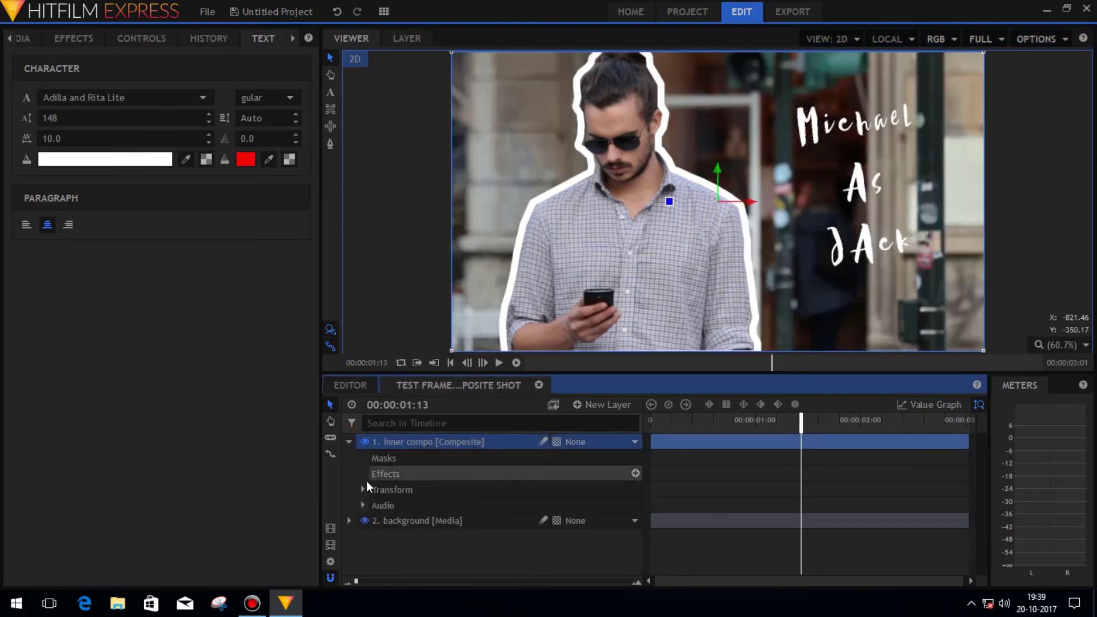
Step: Keyframe the inner compo layer's scale from 100% at the first frame to about 107% at 00:00:00:07 and preview it
click(363, 490)
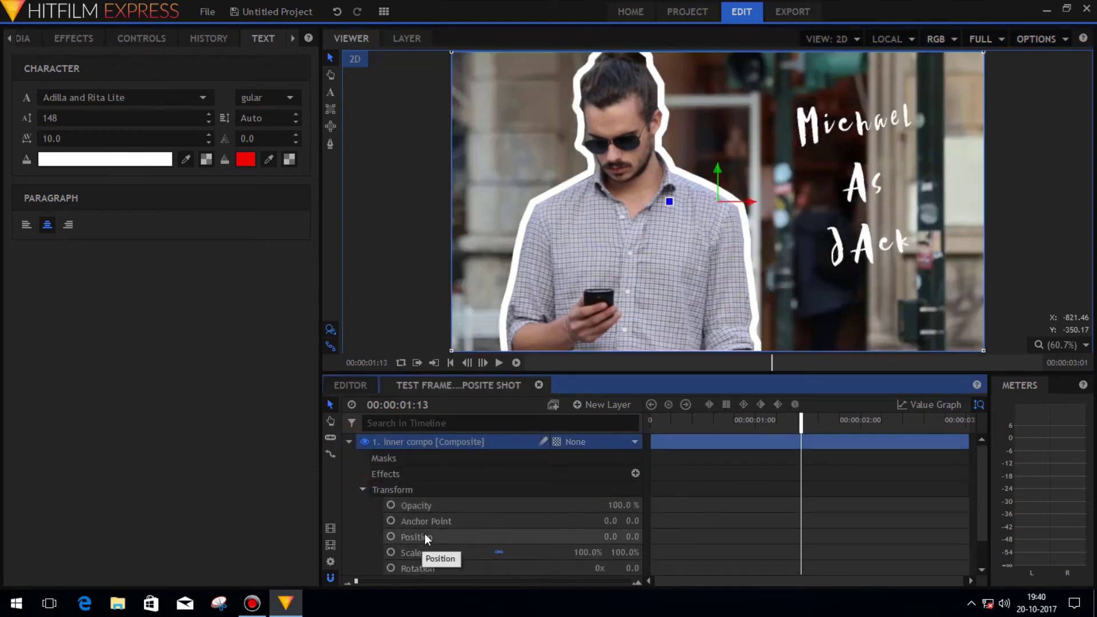
click(658, 421)
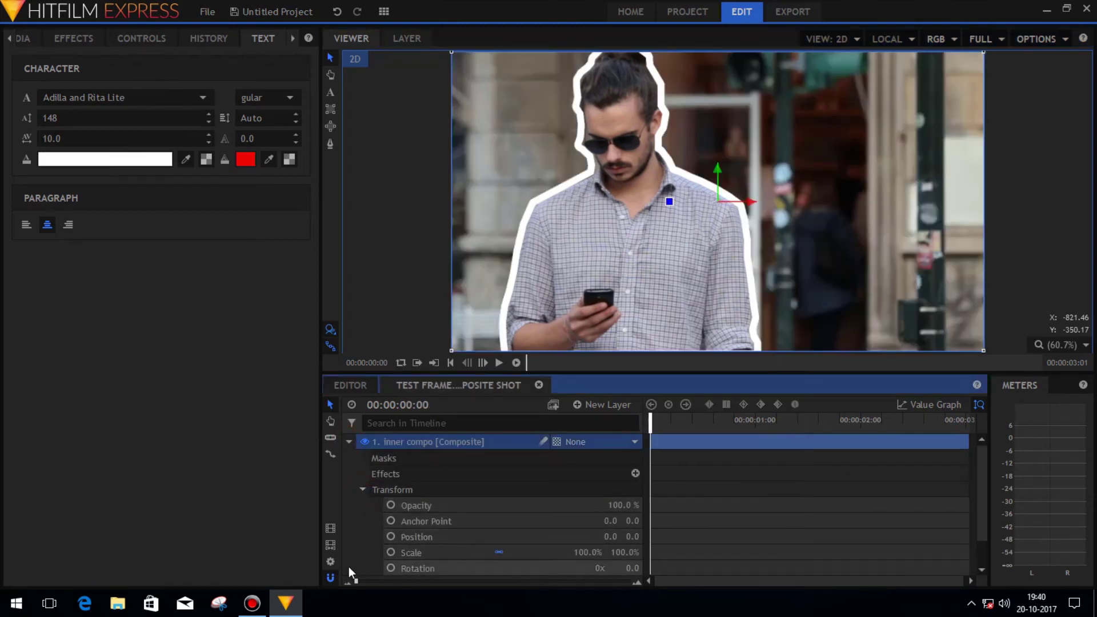
click(391, 553)
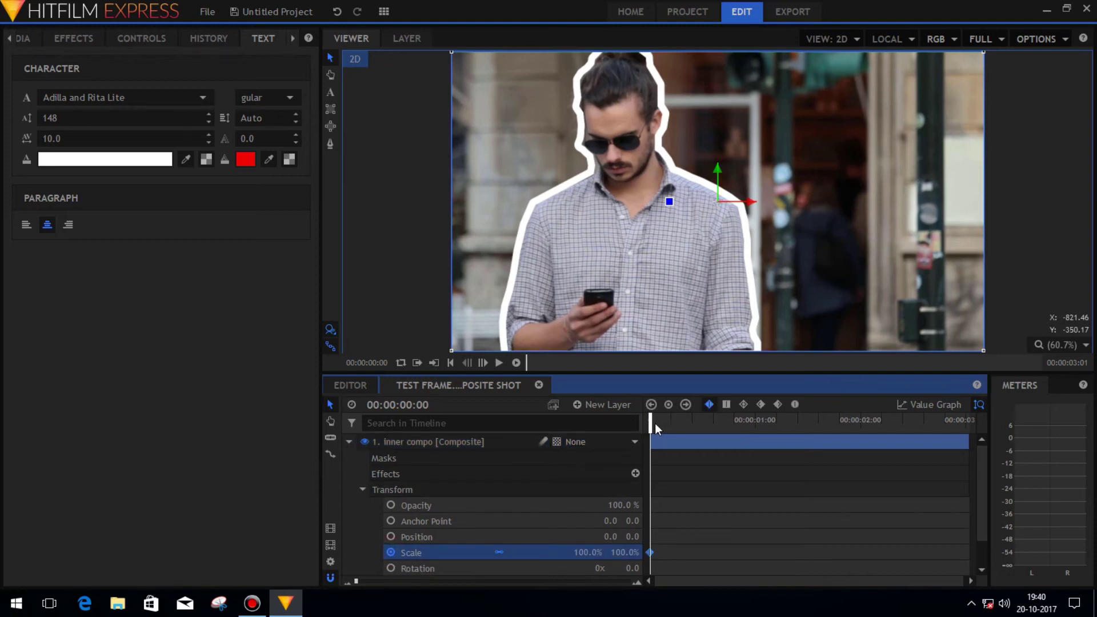
drag(651, 423, 675, 422)
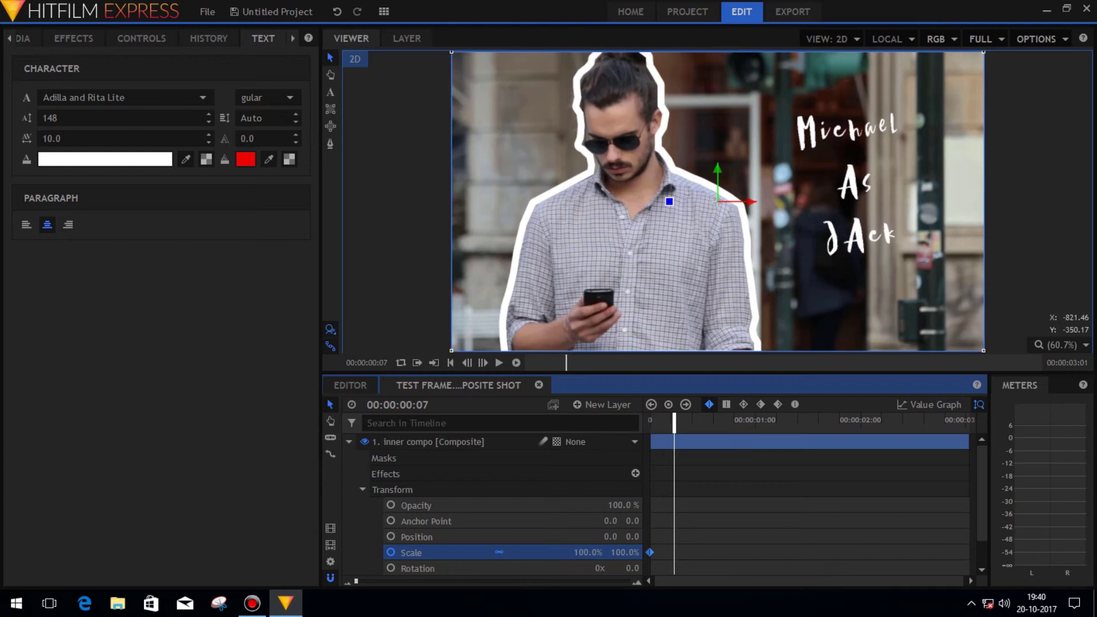
drag(589, 553, 595, 552)
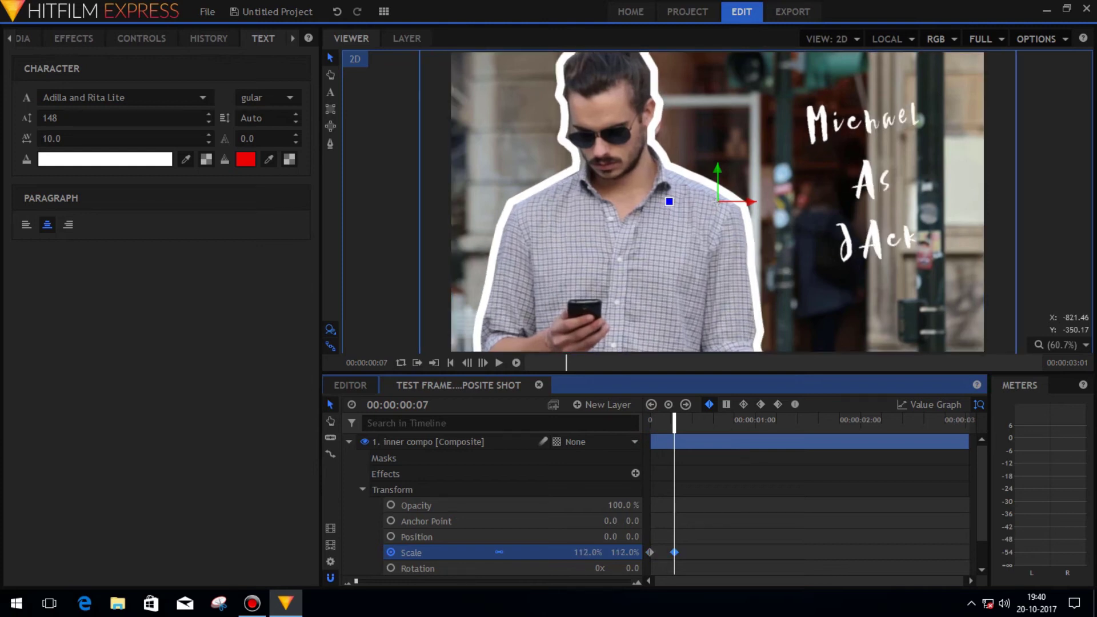
key(space)
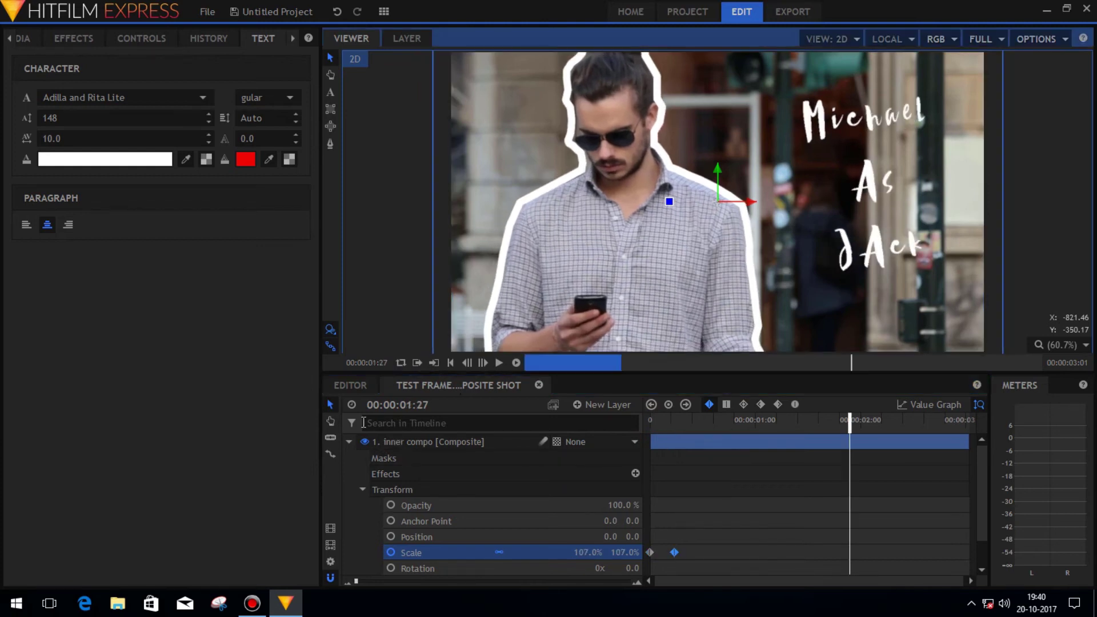
Step: Return to the first frame and add the Brightness & Contrast effect to the background layer
click(348, 441)
click(349, 458)
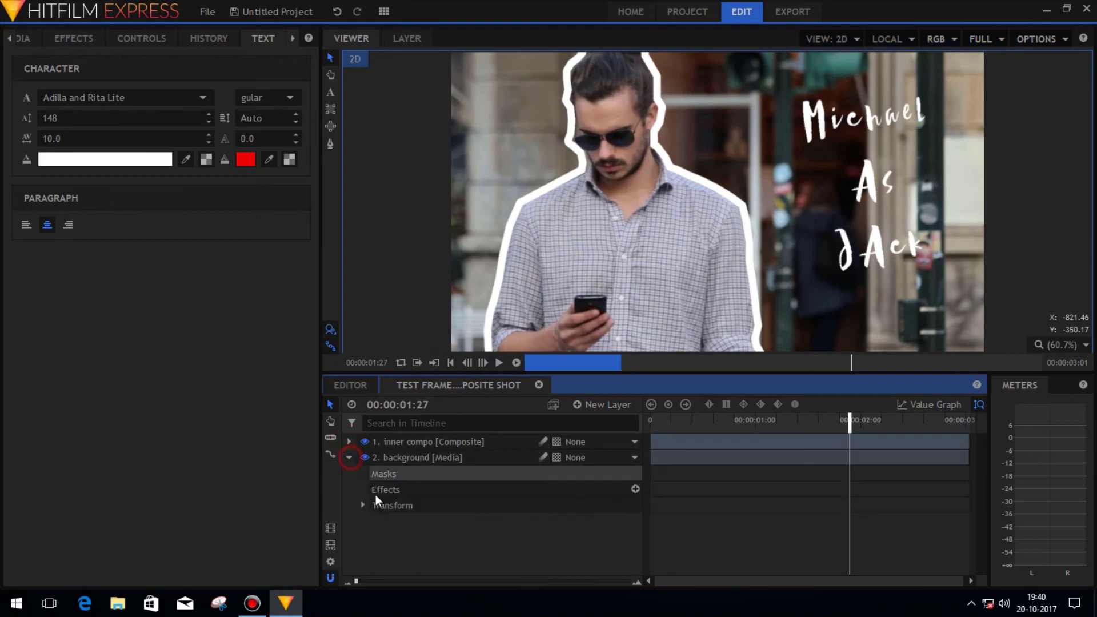
key(Home)
click(635, 489)
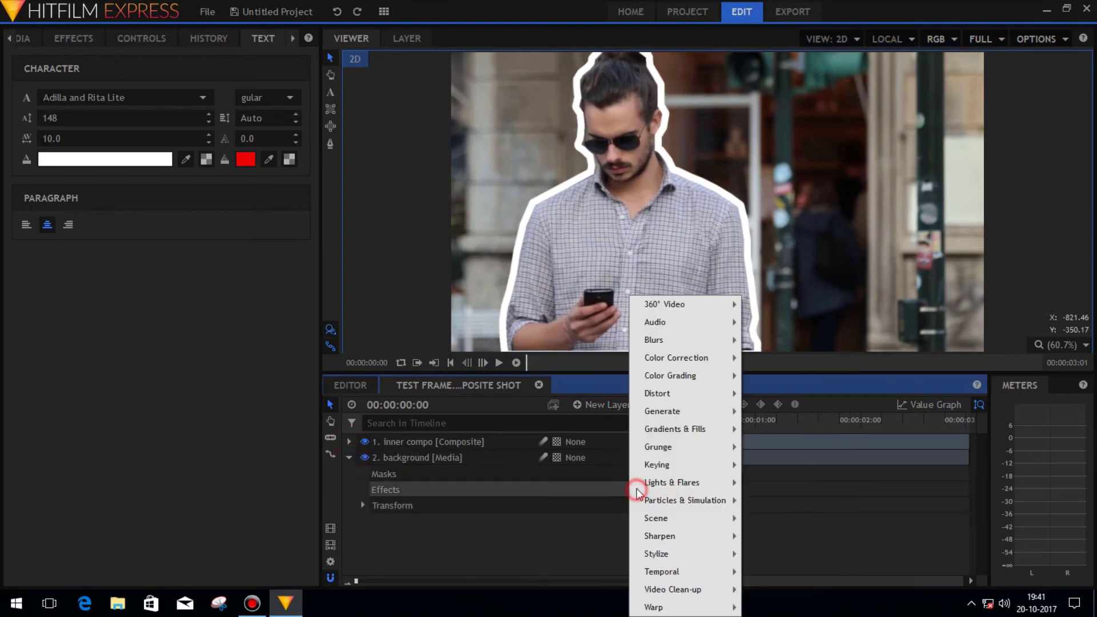
mouse_move(715, 359)
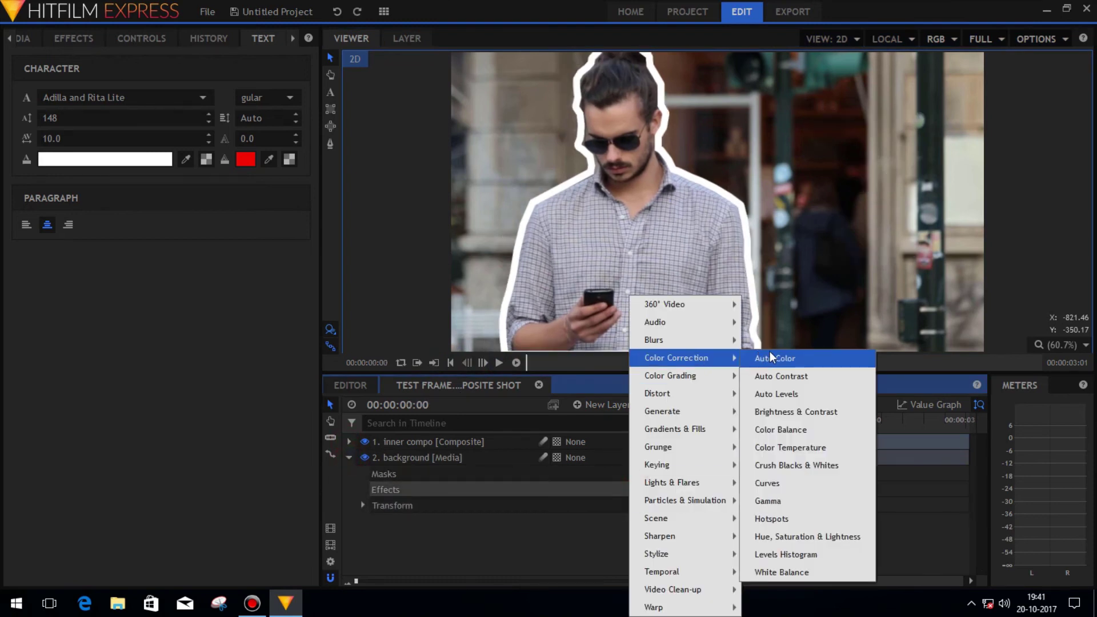
click(794, 411)
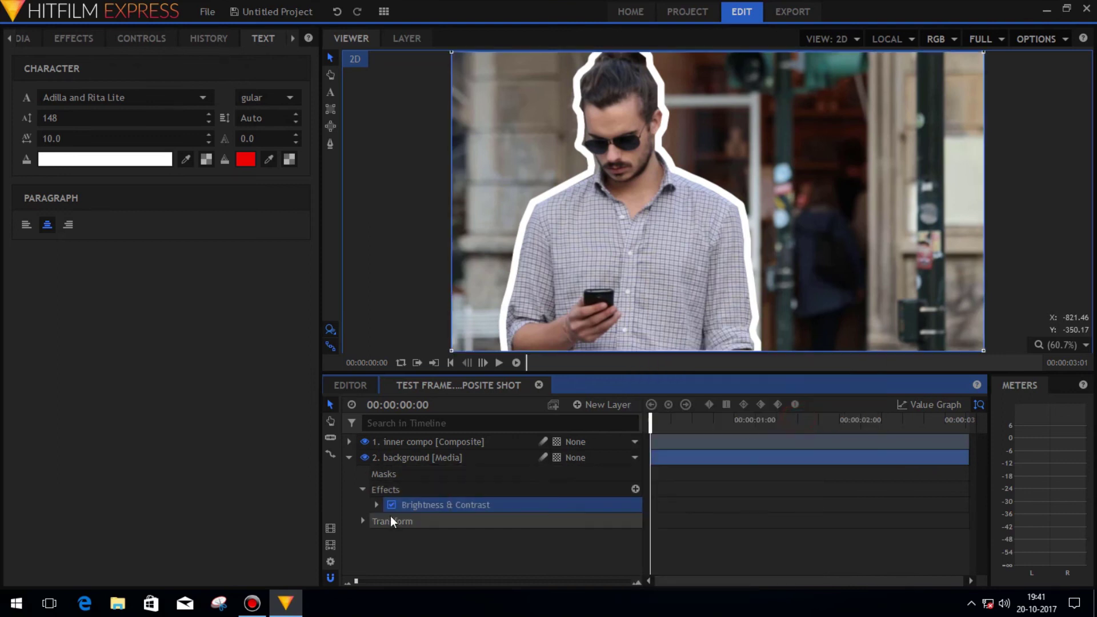
Step: Keyframe the background's brightness from 0 at the first frame to -40 at 00:00:00:07
click(376, 505)
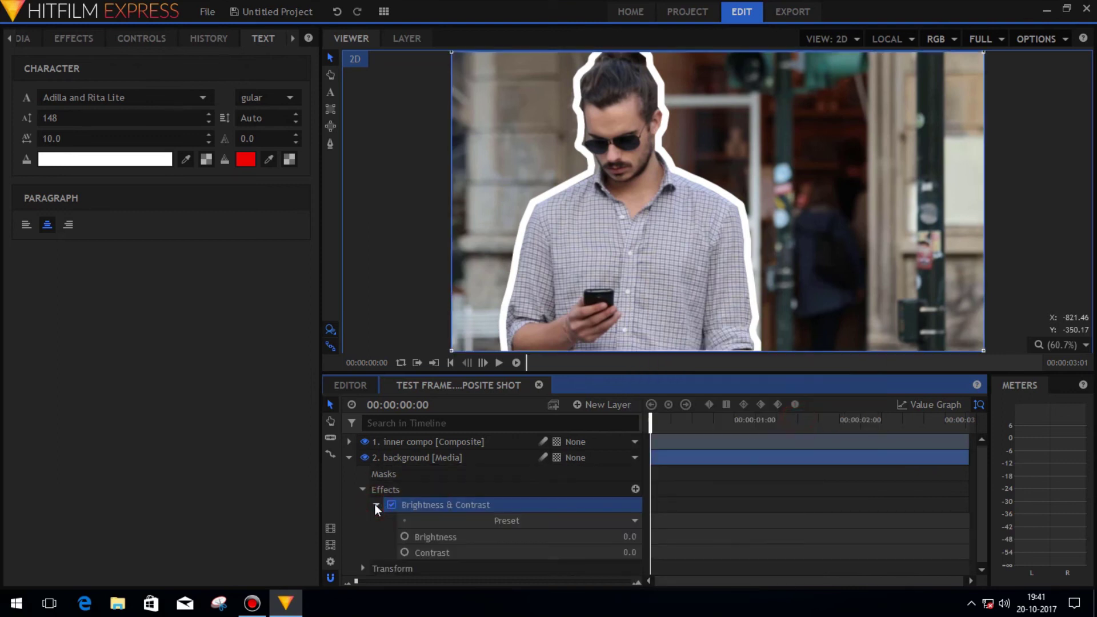
click(405, 538)
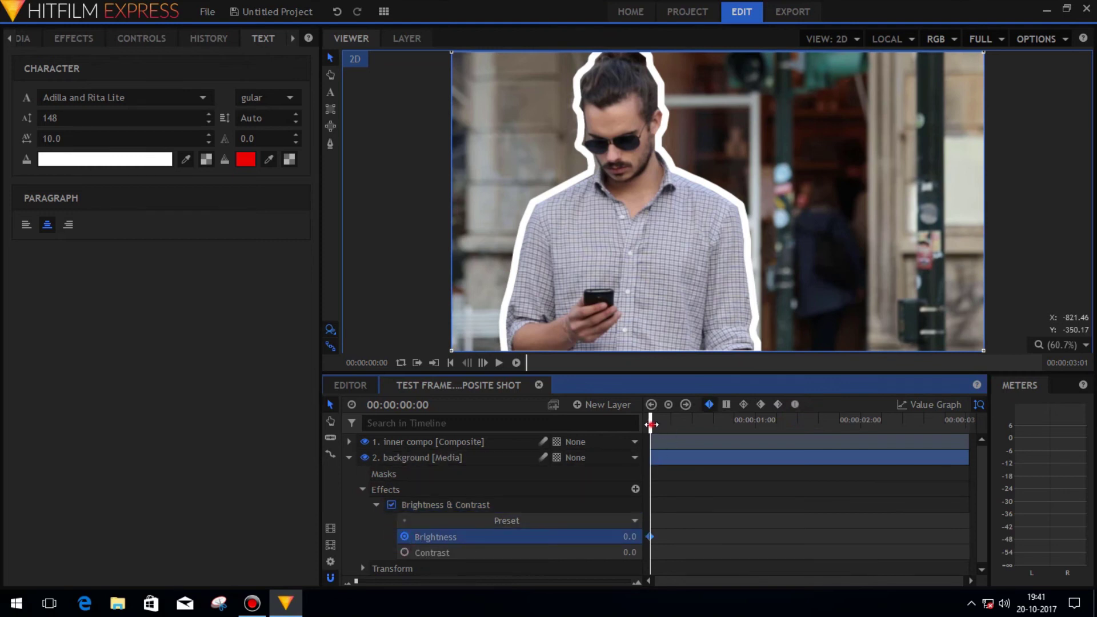
drag(651, 424, 675, 424)
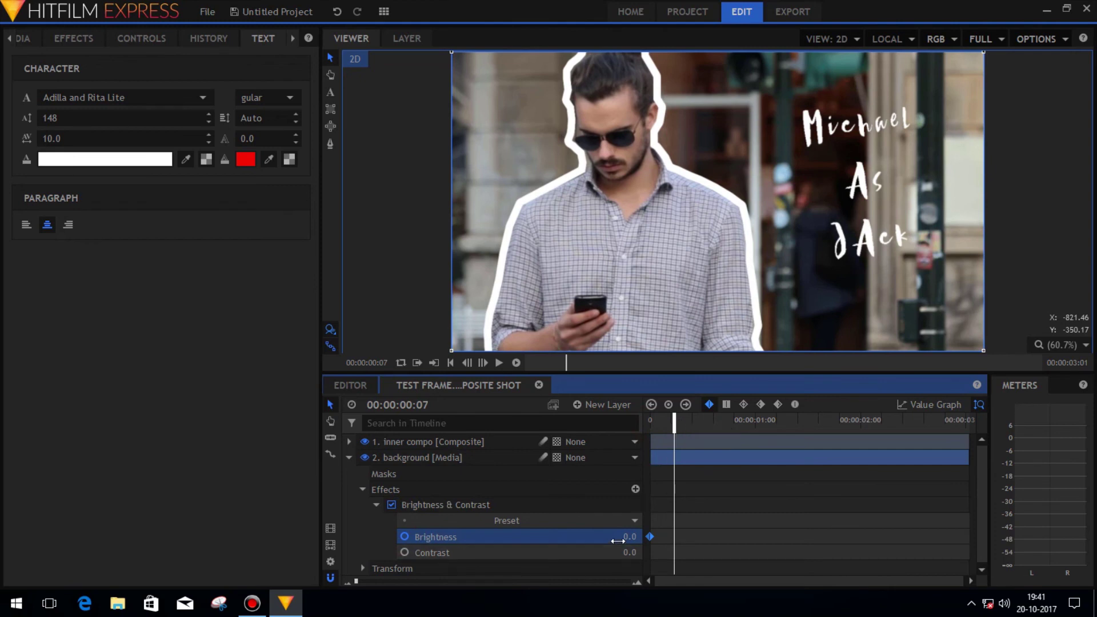
drag(628, 537, 611, 536)
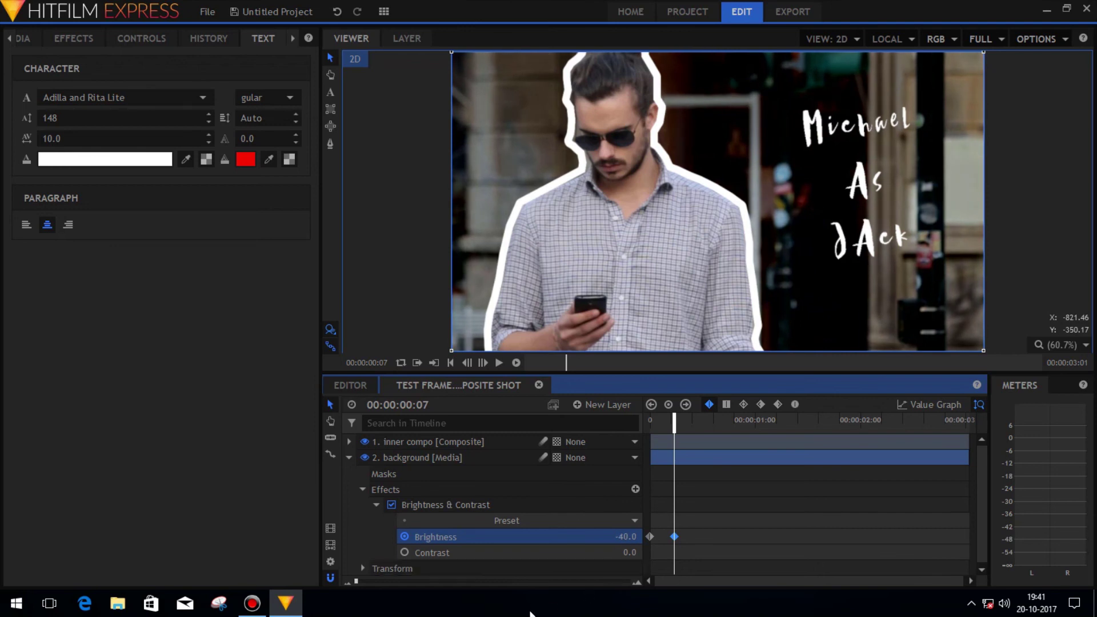
Step: Play back the main editor timeline to check the freeze frame within the video
click(353, 387)
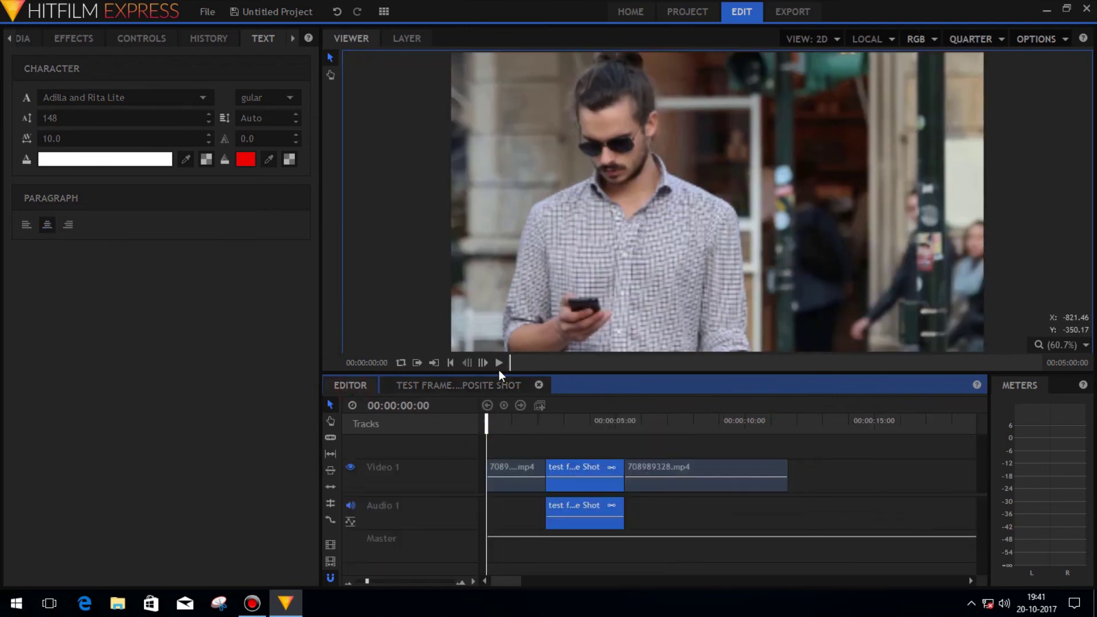
click(499, 363)
key(space)
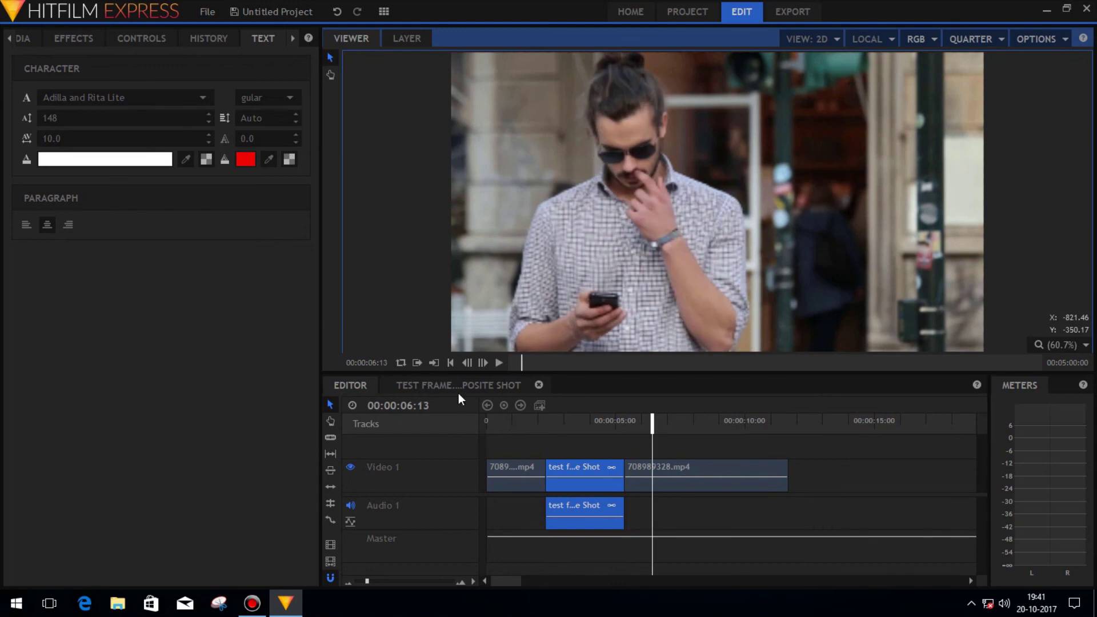
Step: In the composite shot, change the interpolation of the background's two brightness keyframes and paste copies of them at 00:00:02:16
click(459, 392)
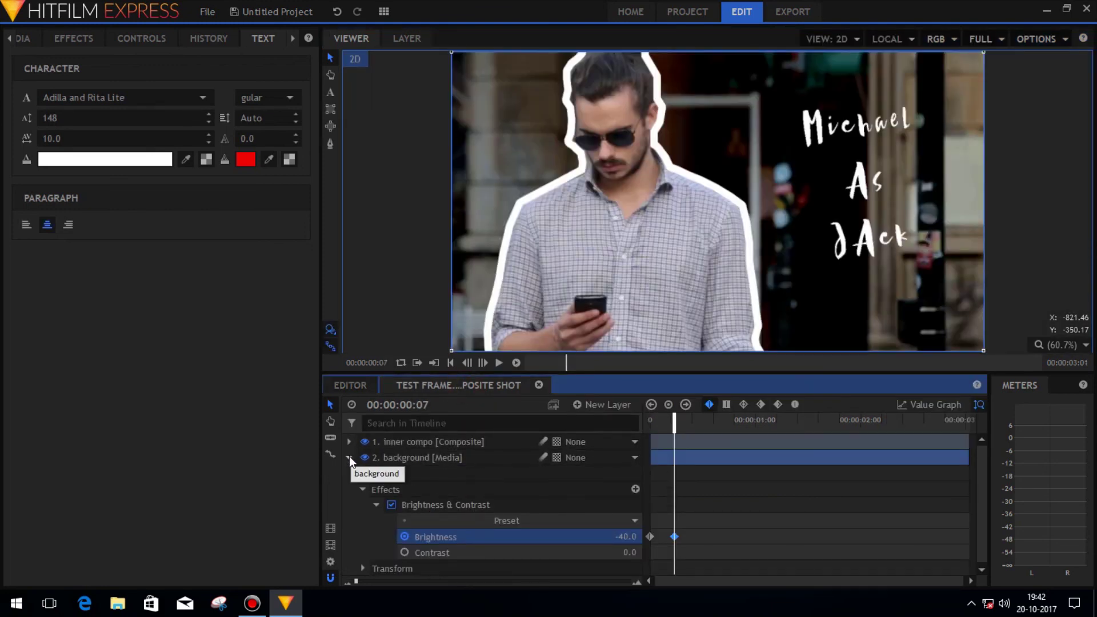
drag(653, 518, 678, 544)
click(715, 510)
click(650, 536)
ctrl+click(674, 536)
right_click(675, 536)
click(702, 451)
drag(718, 426, 917, 427)
key(ctrl+v)
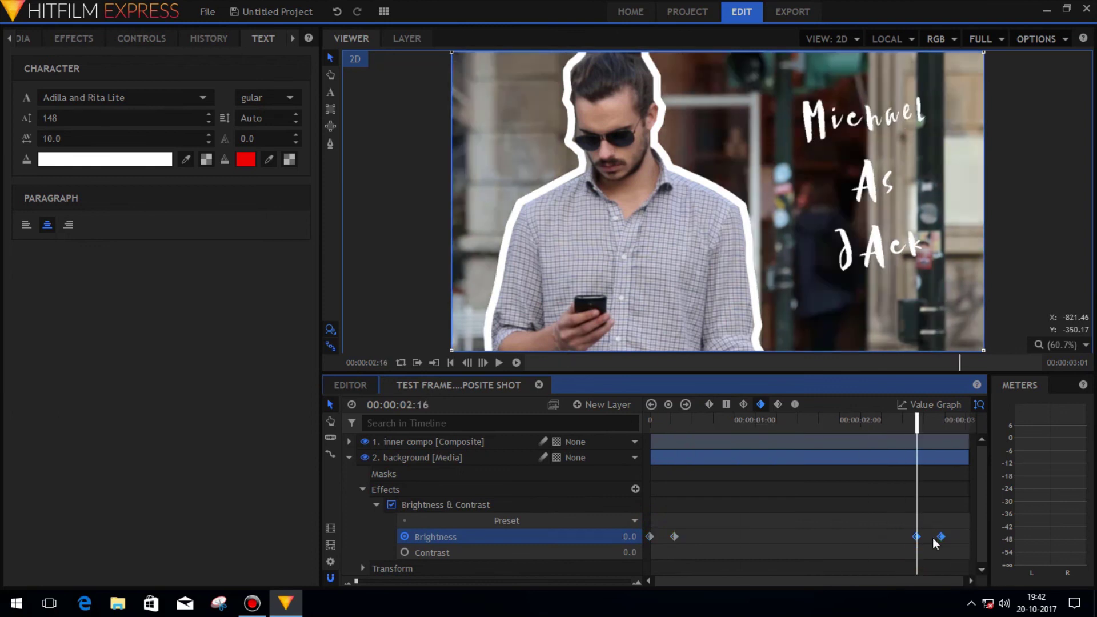
Step: Rearrange the pasted brightness keyframes so -40 comes before 0 at the end of the shot, and preview the ending
click(860, 532)
drag(917, 536, 940, 537)
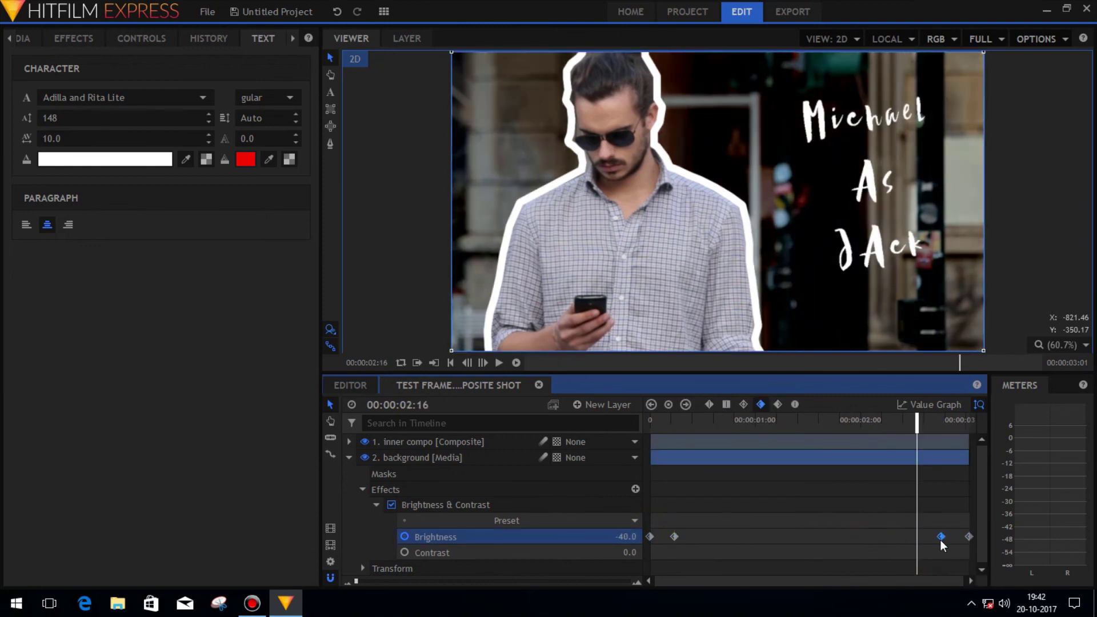
click(496, 365)
Step: Change the interpolation of the inner compo layer's two scale keyframes and paste copies of them near the end of the shot
click(377, 505)
click(363, 489)
click(363, 506)
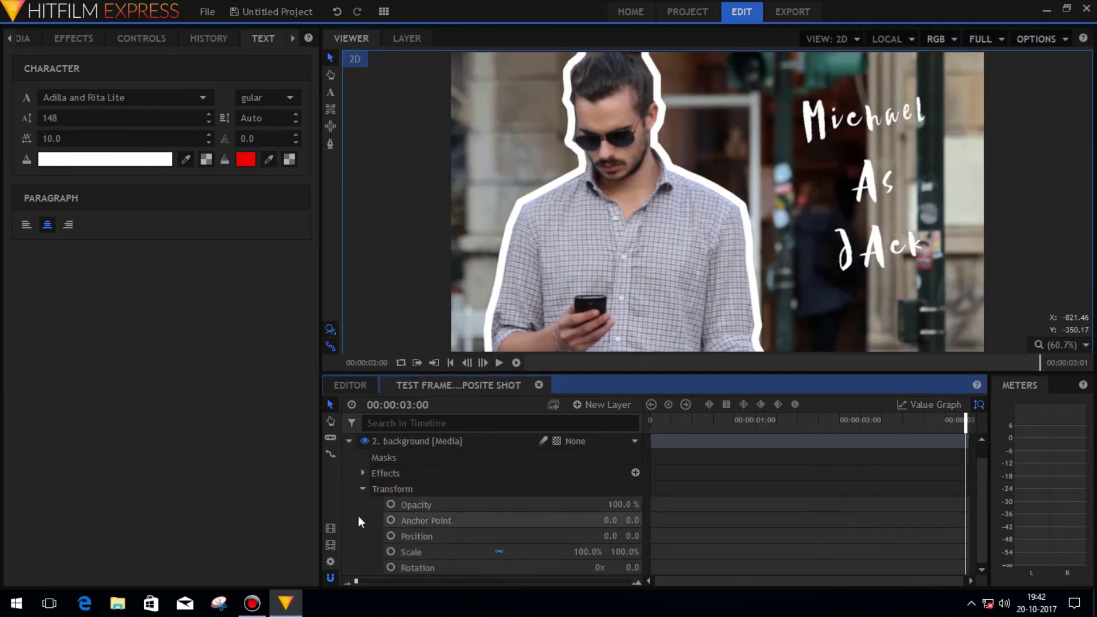
click(349, 443)
click(349, 443)
right_click(675, 554)
click(709, 470)
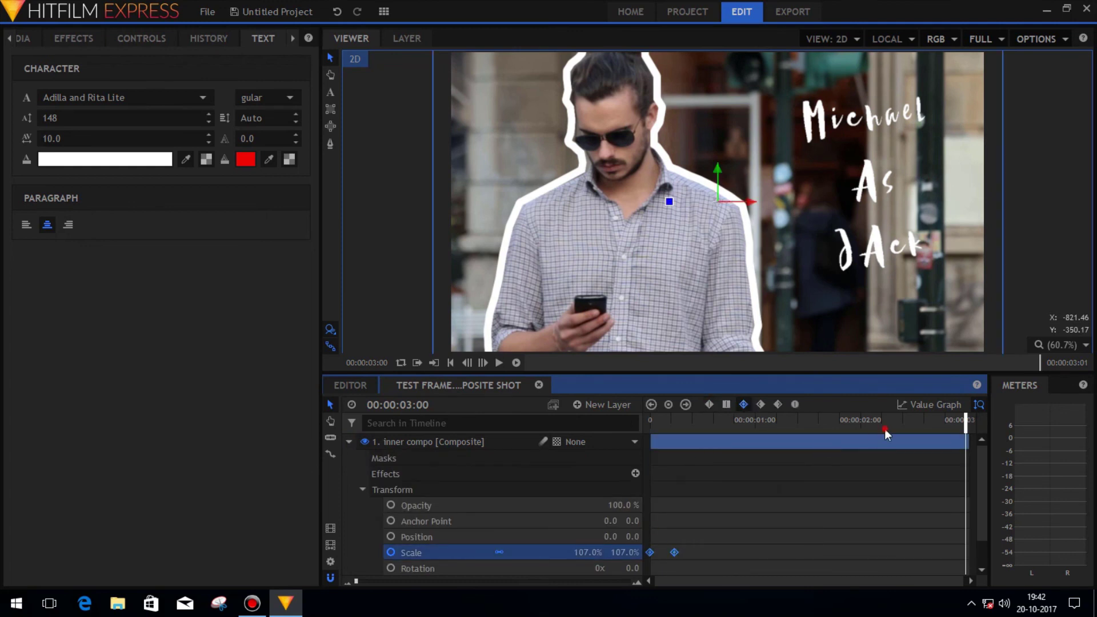
click(884, 429)
key(ctrl+v)
Step: Play the main editor timeline from the start to review the finished character introduction
click(351, 385)
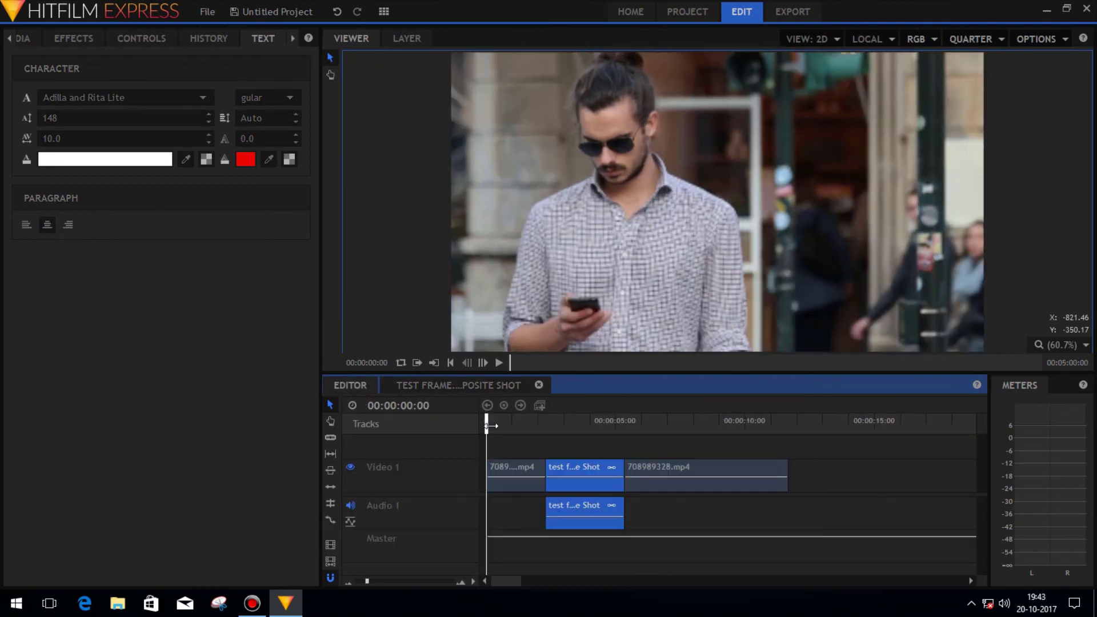
click(499, 361)
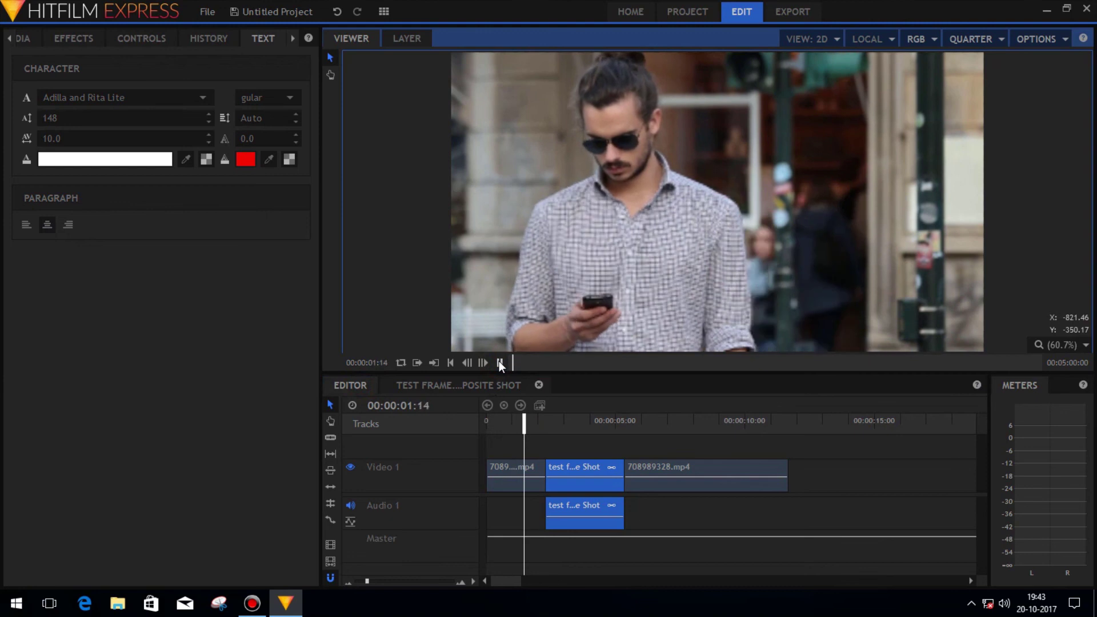